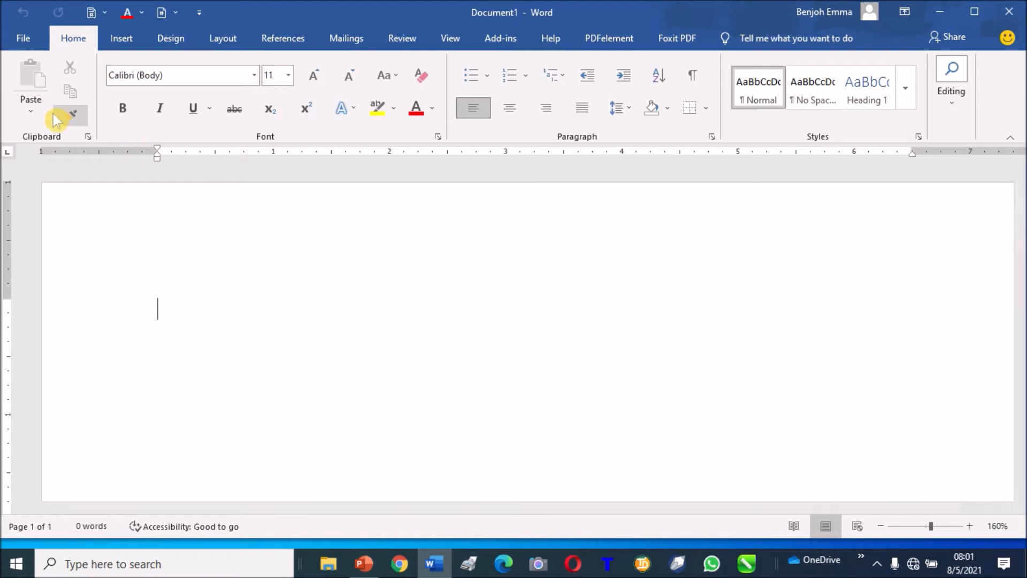
Step: Browse the templates available for creating a new document
click(22, 41)
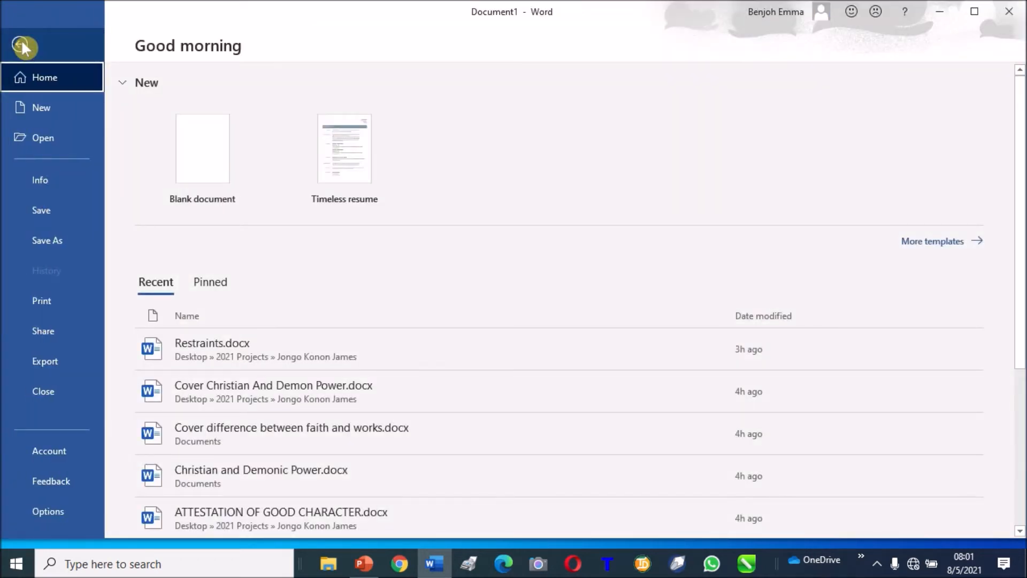
click(22, 46)
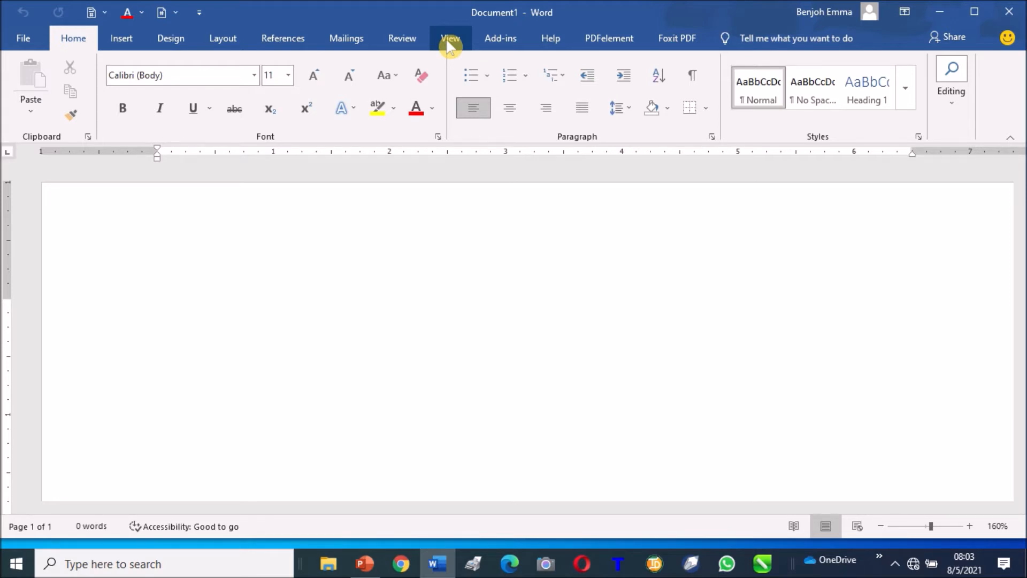
click(21, 41)
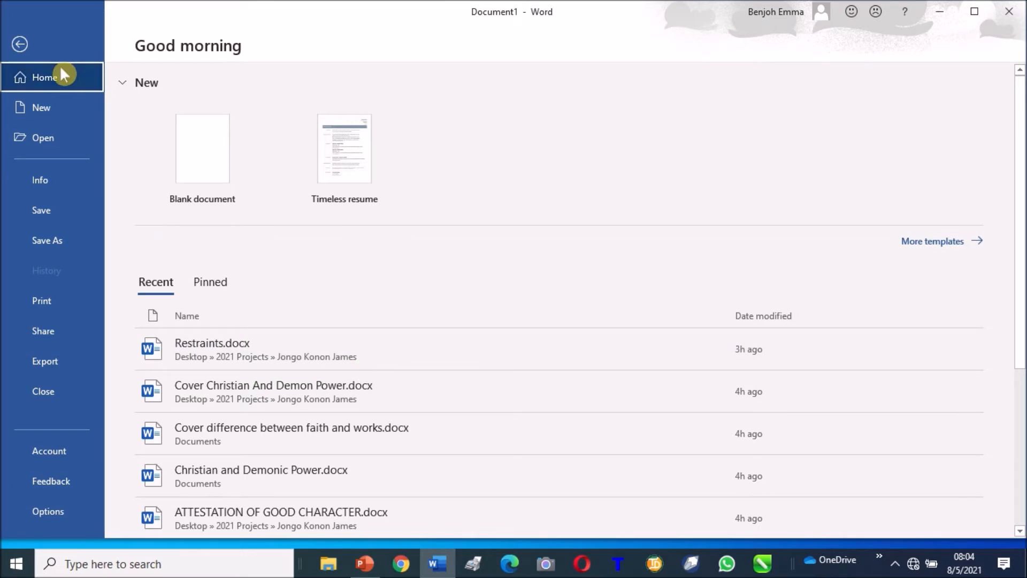
click(46, 110)
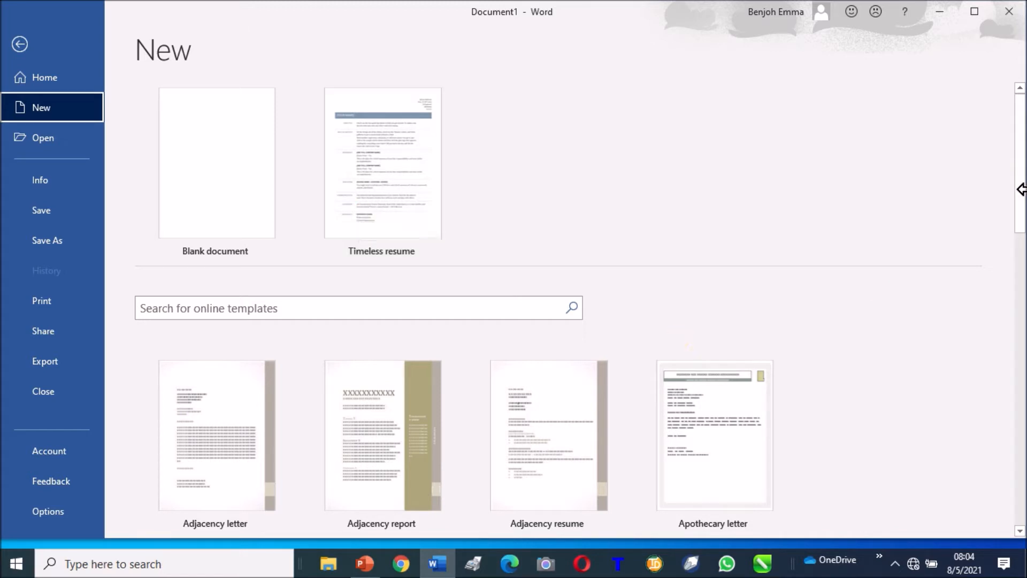
drag(1021, 199, 1013, 289)
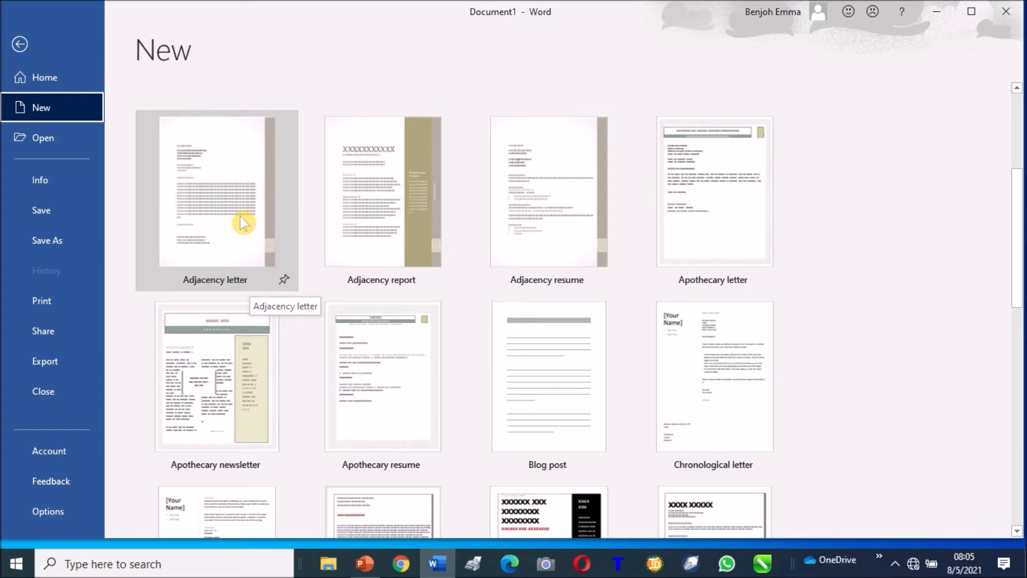
drag(1016, 282, 1019, 128)
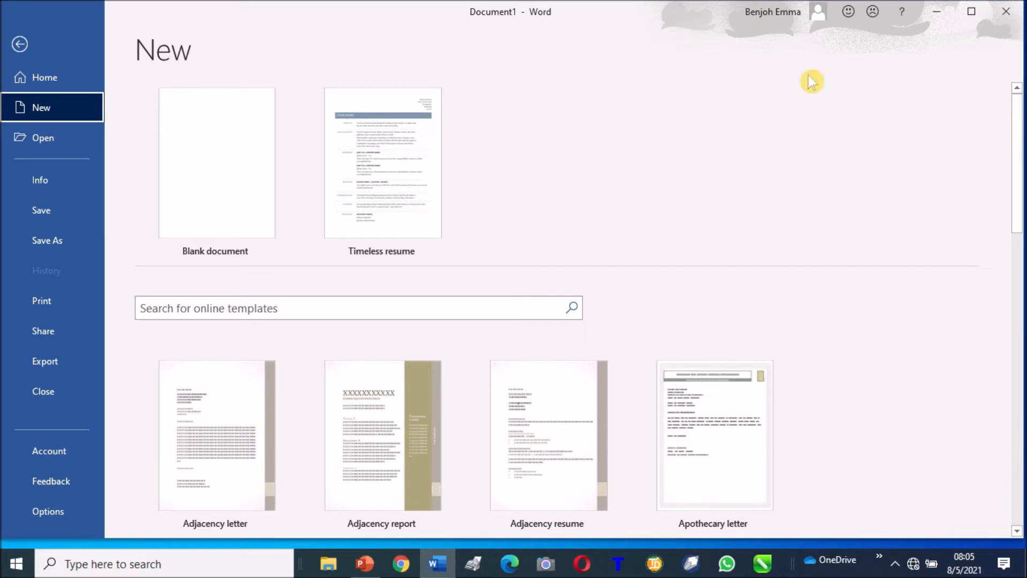
Step: Look through the list of recently opened documents
click(50, 139)
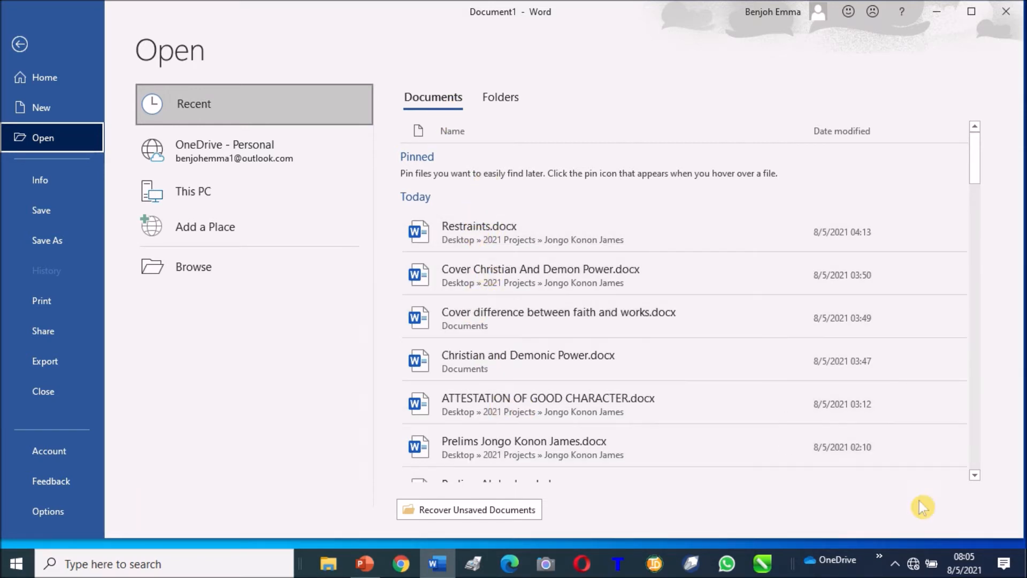
scroll(975, 477, down, 3)
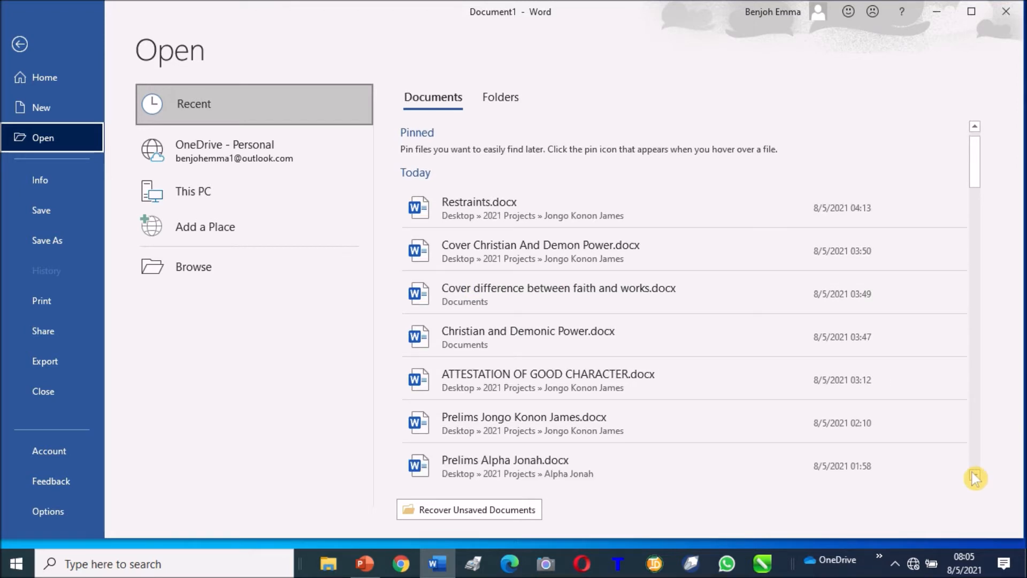
scroll(976, 478, down, 3)
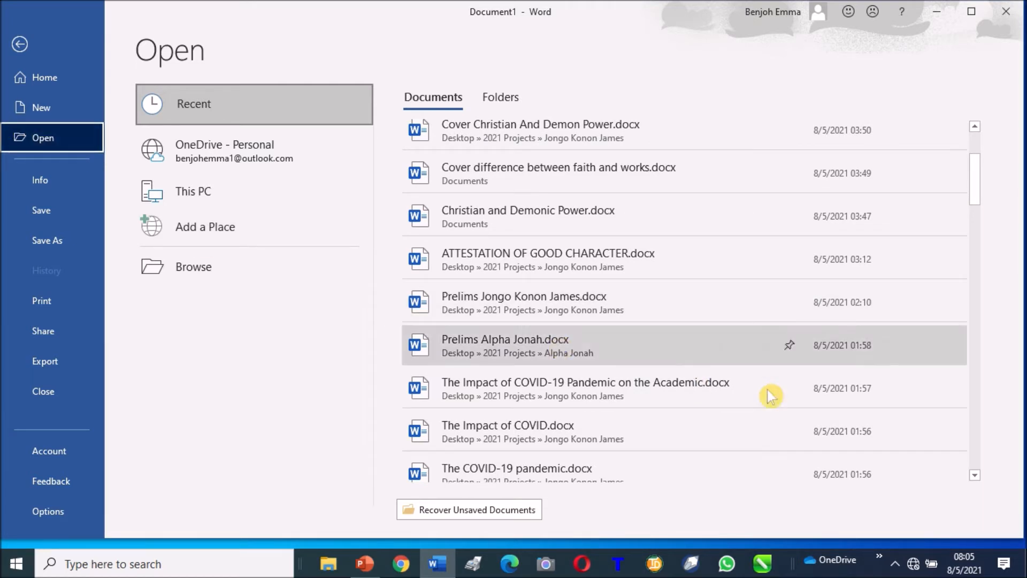
click(975, 475)
scroll(979, 479, down, 4)
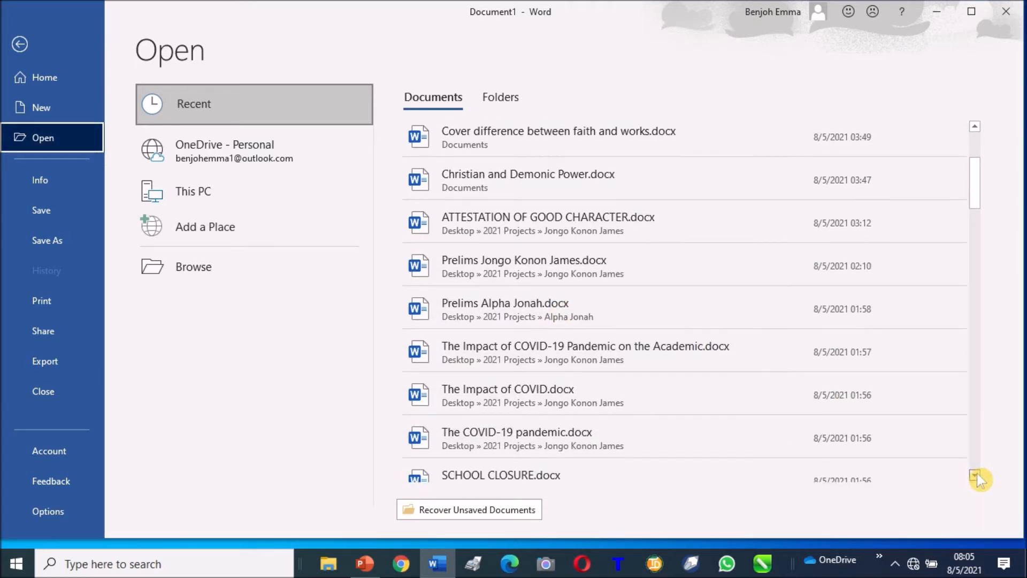
scroll(977, 478, down, 3)
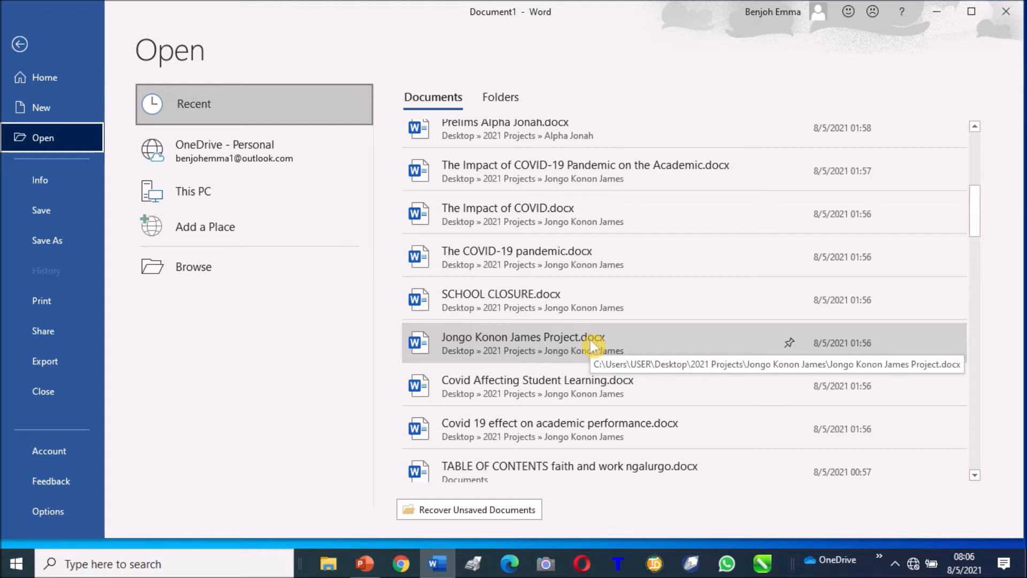
Step: View the document's info page and the available save locations, and return to the blank document
click(48, 180)
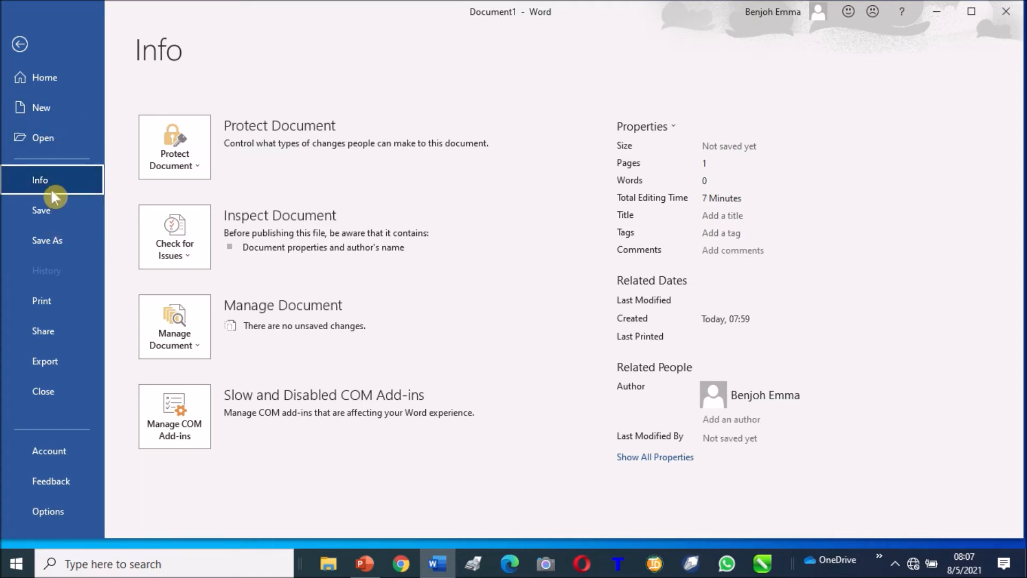
click(48, 213)
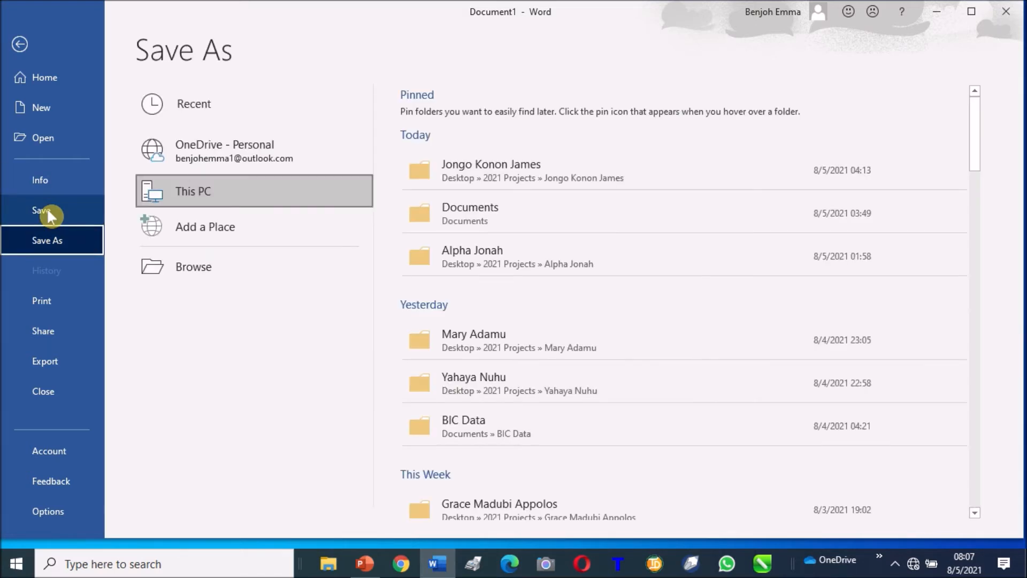
click(19, 45)
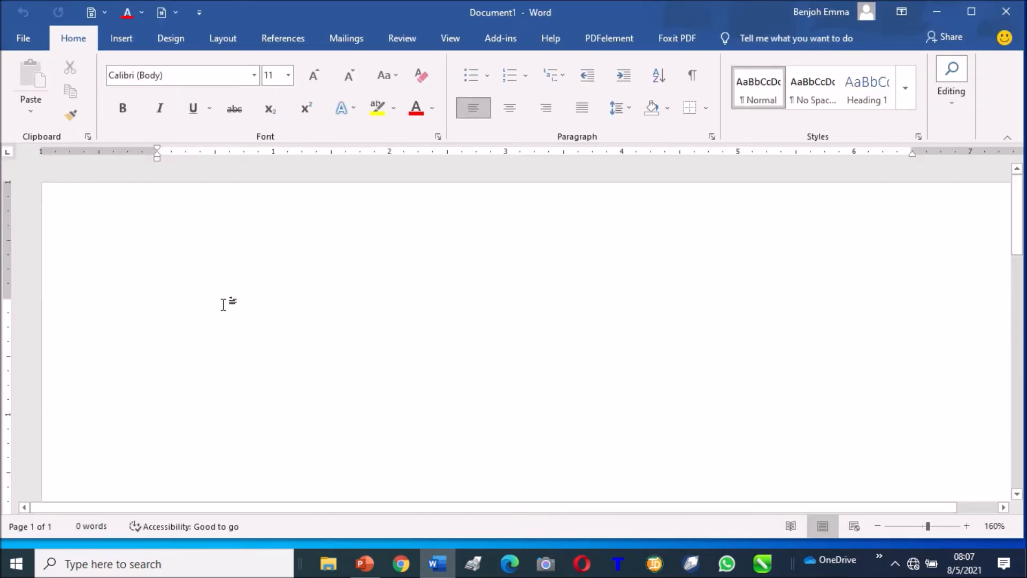
Step: Generate sample paragraphs in the blank document with the formula =rand()
text(rand)
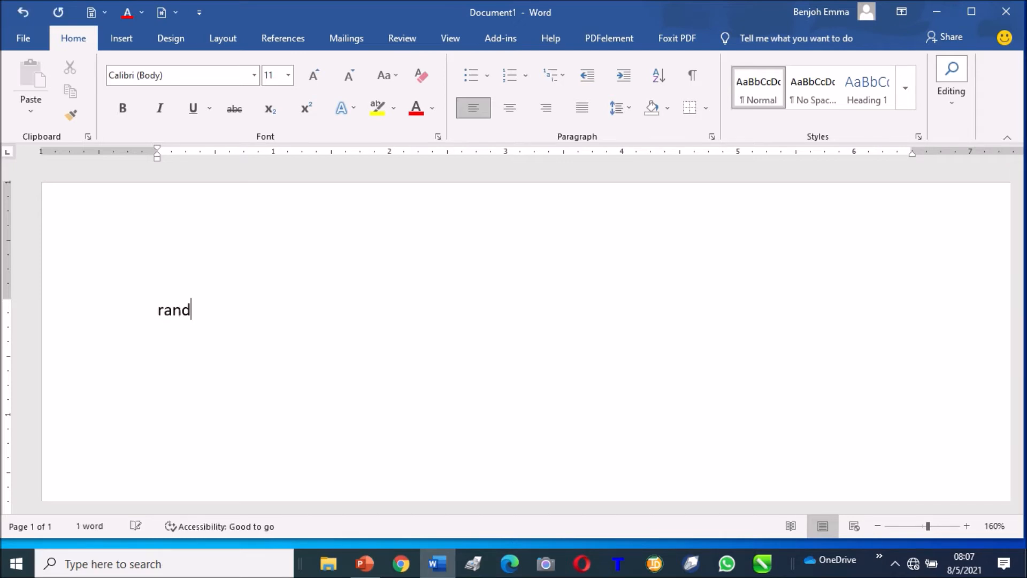
click(182, 309)
key(Left)
key(Left)
key(Left)
text(=)
key(Right)
key(Right)
key(Right)
key(Right)
text(())
key(Return)
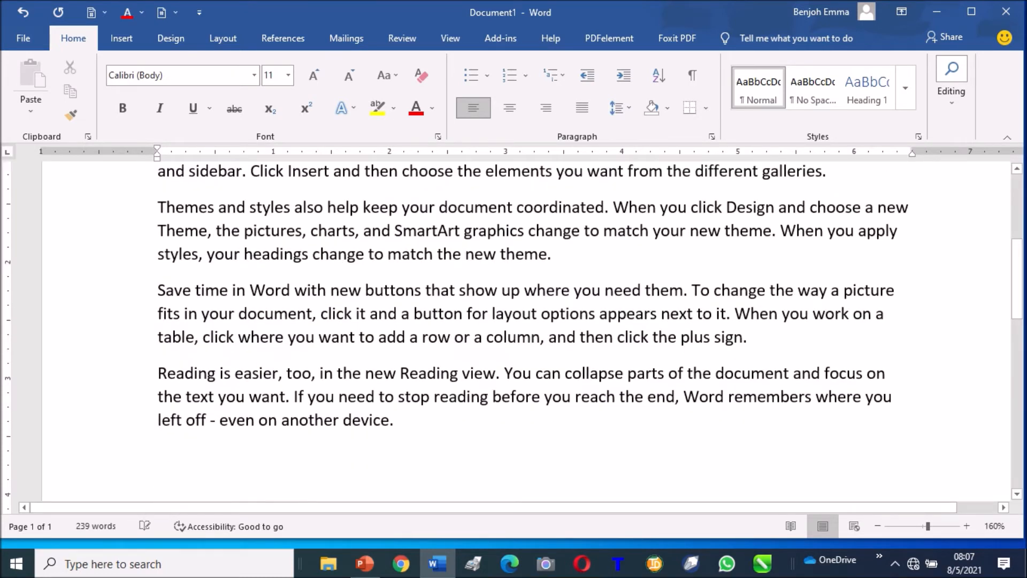
Step: Review the generated sample paragraphs from the end back up to the first line
key(Up)
key(Up)
key(Up)
key(Up)
key(Up)
key(Up)
key(Up)
key(Up)
key(Up)
key(Up)
key(Up)
key(Up)
key(Up)
key(Up)
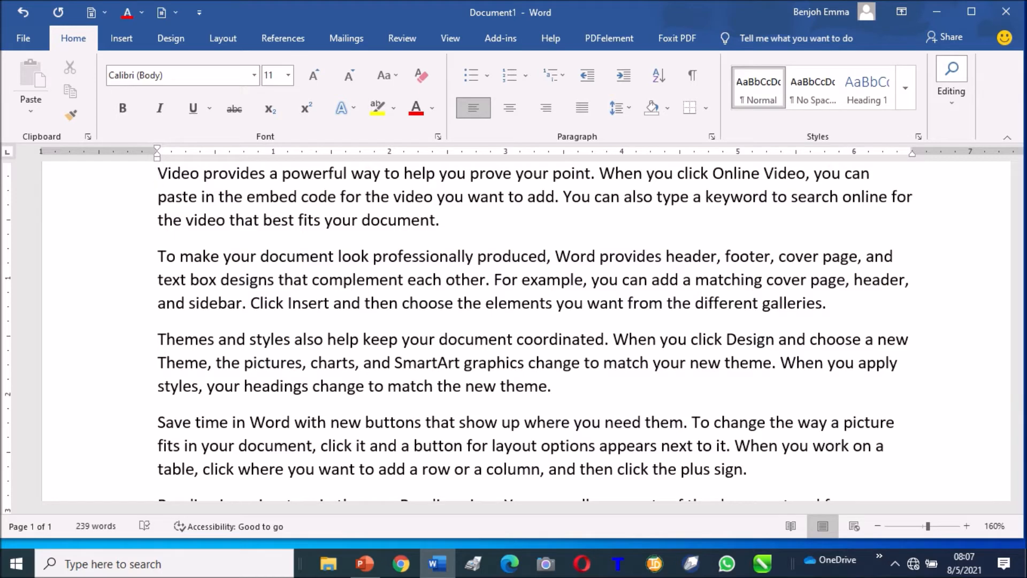
Step: Save the document in the Documents folder as a Word document named PRACTICAL CLASS MS WORD
click(20, 45)
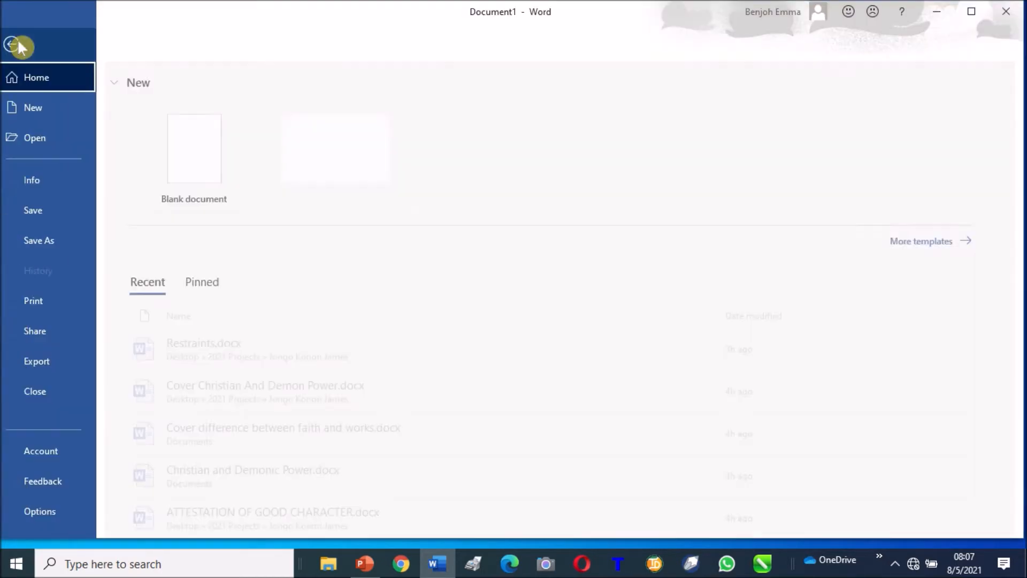
click(56, 209)
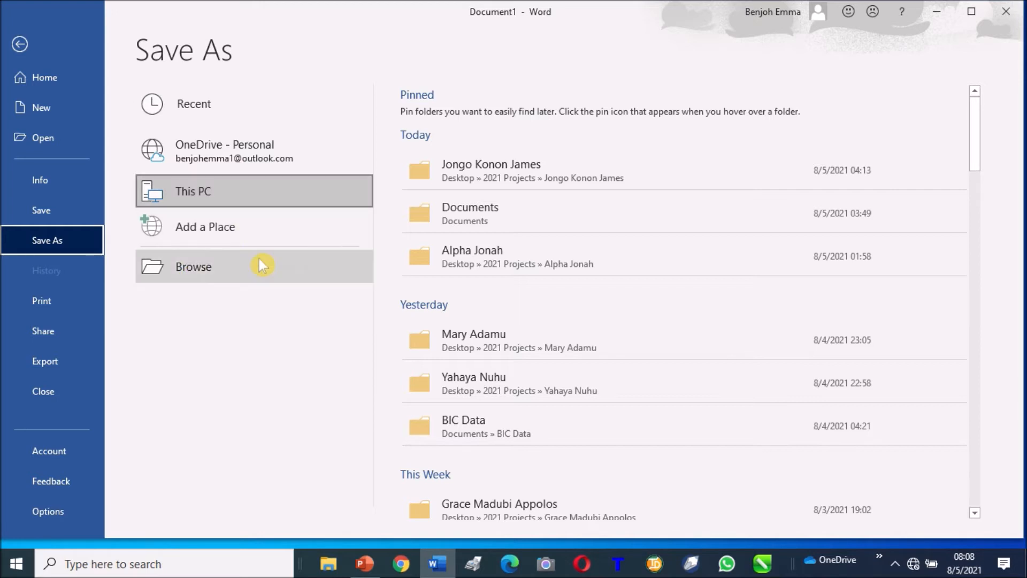
click(457, 220)
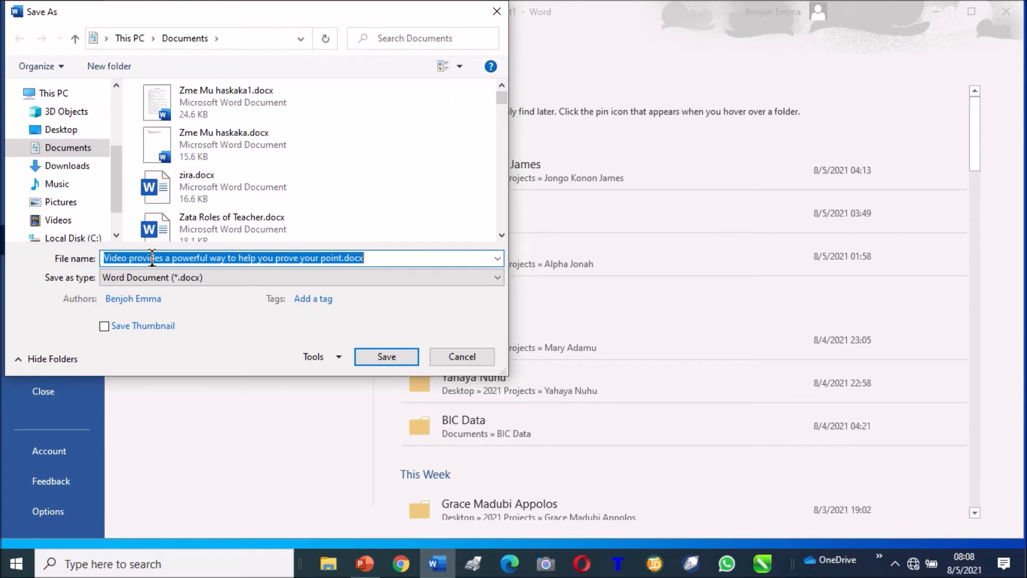
key(BackSpace)
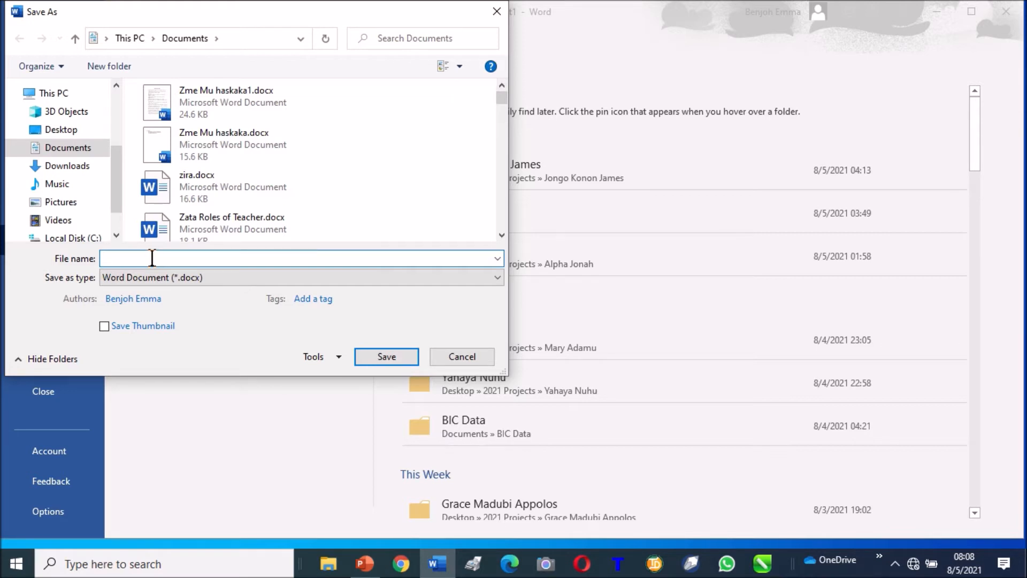
text(PRACTICAL)
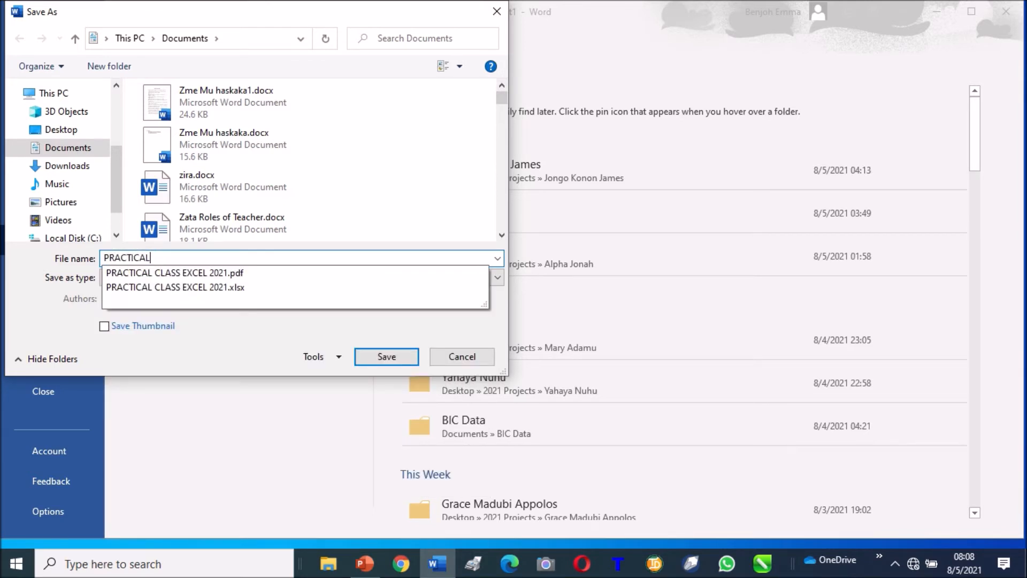
text( CLASS MS WORD)
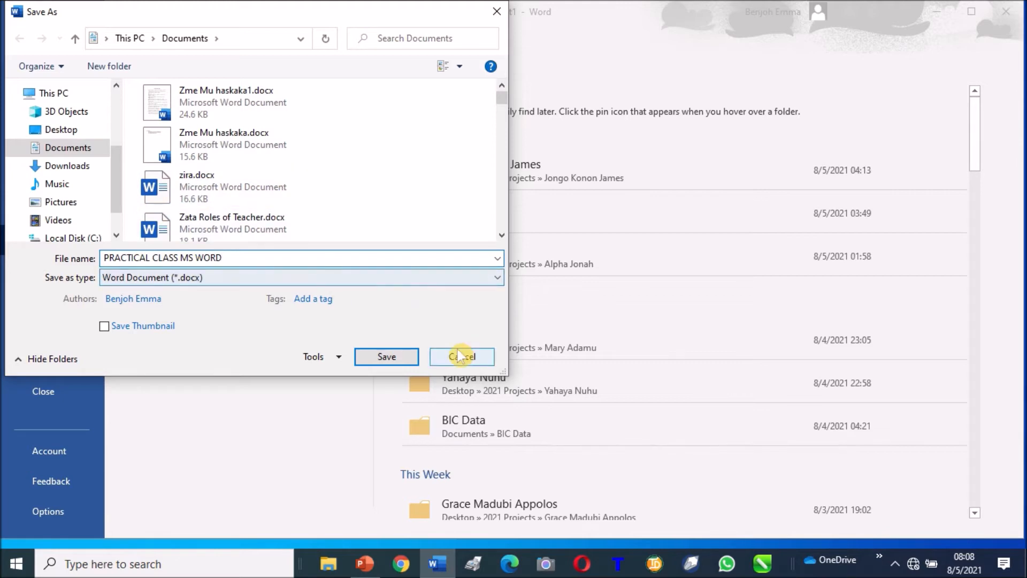
click(372, 359)
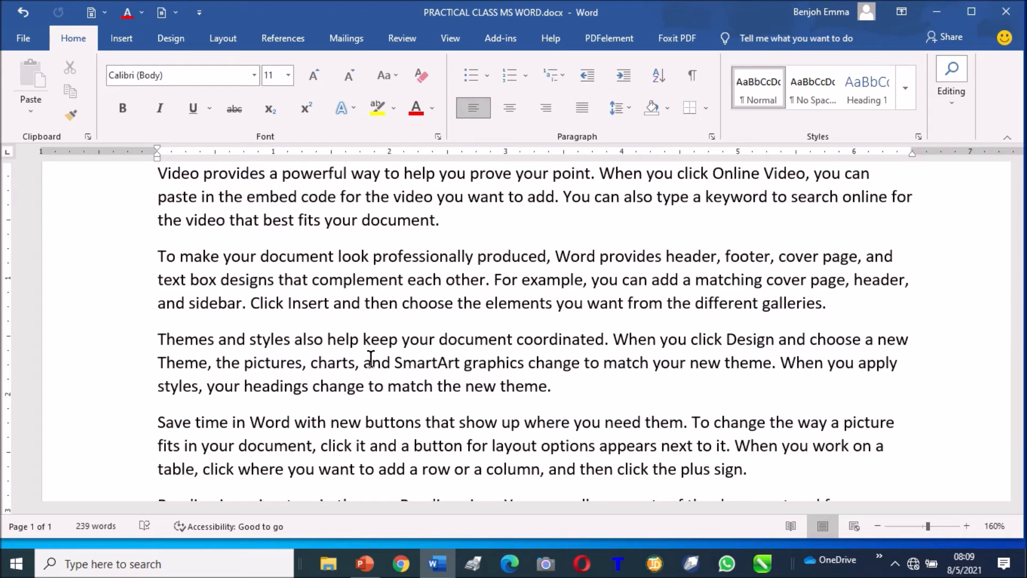
Step: Save a copy of the document in the Documents folder under the name PRACTICAL CLASS MS WORD BIC
click(24, 40)
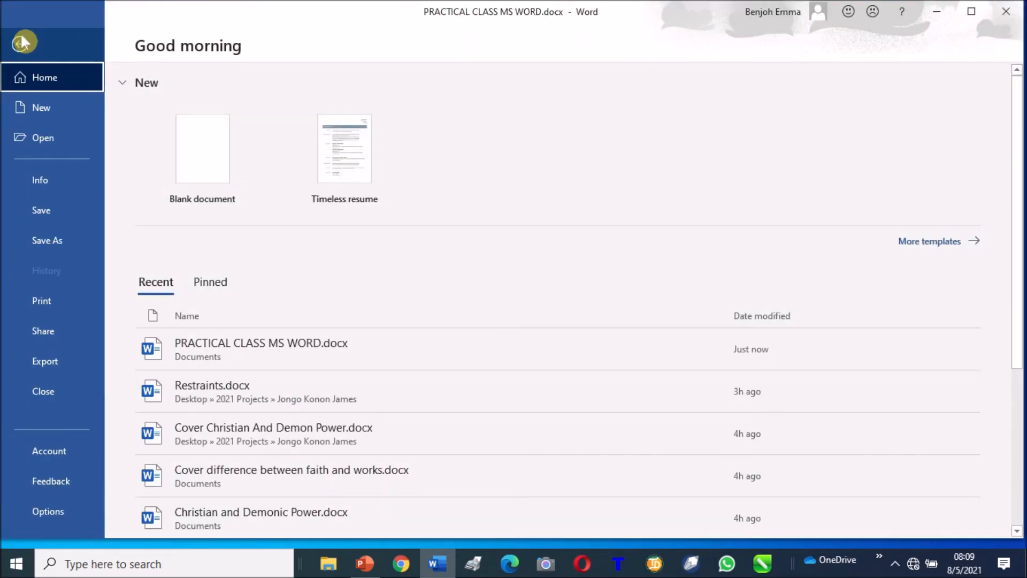
click(53, 237)
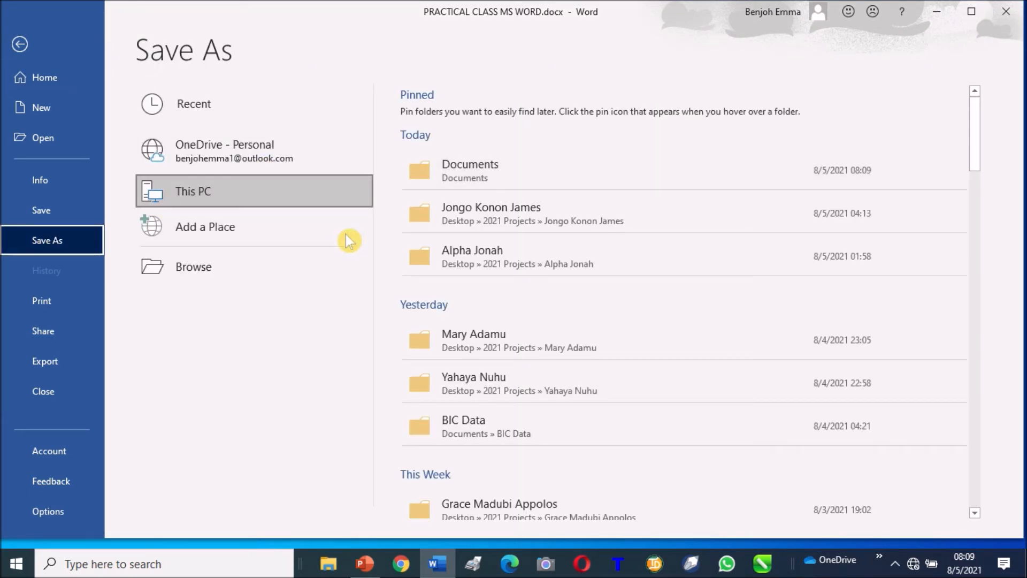
click(484, 180)
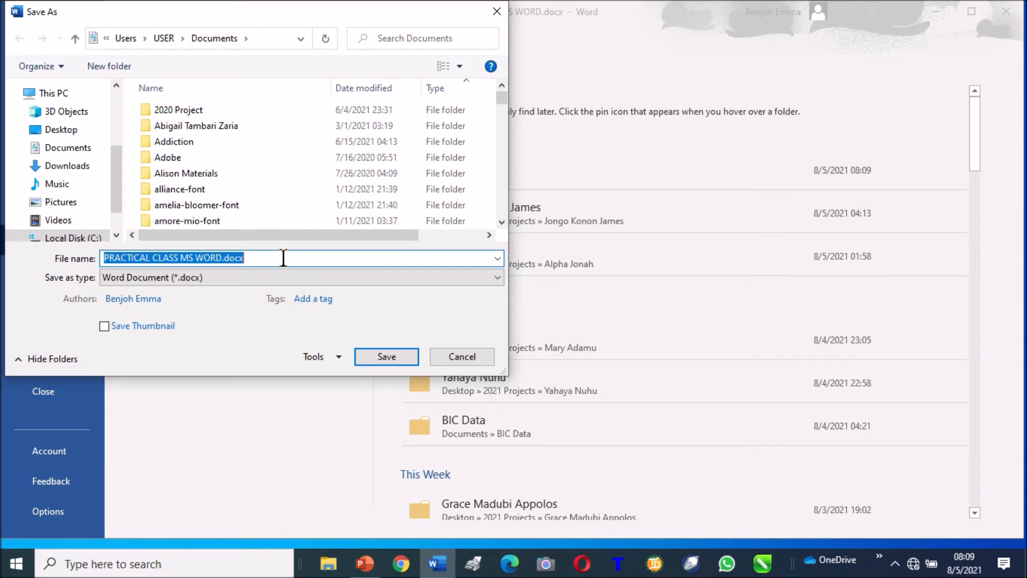
click(284, 257)
key(BackSpace)
key(BackSpace)
key(BackSpace)
key(BackSpace)
key(BackSpace)
text(2021)
key(BackSpace)
key(BackSpace)
key(BackSpace)
key(BackSpace)
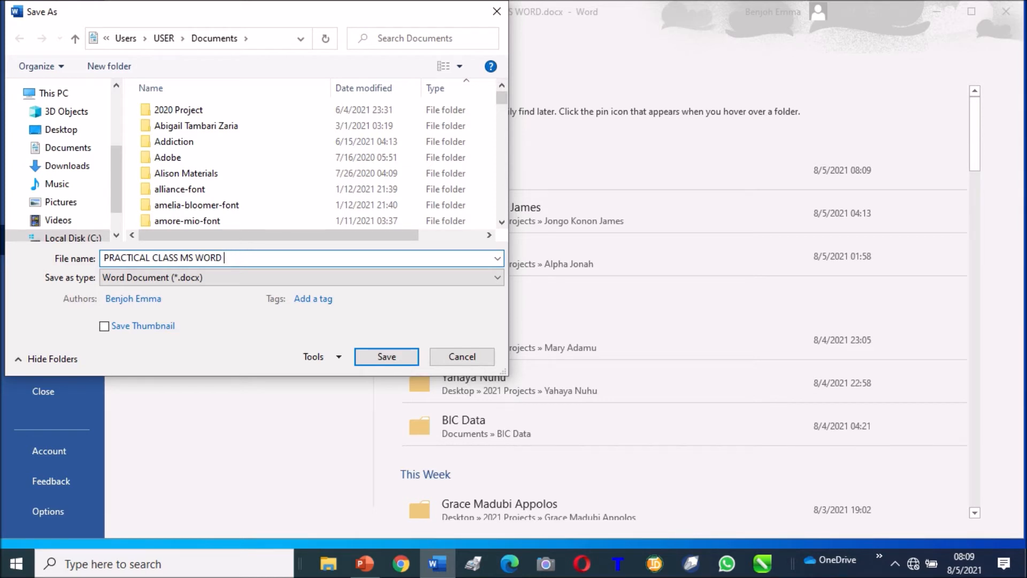
text(BIC)
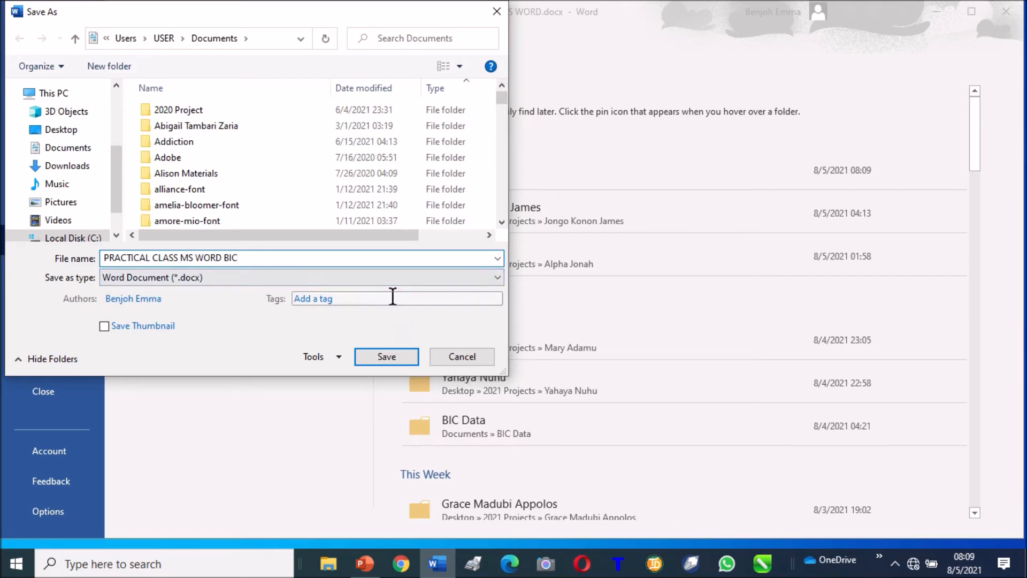
click(382, 359)
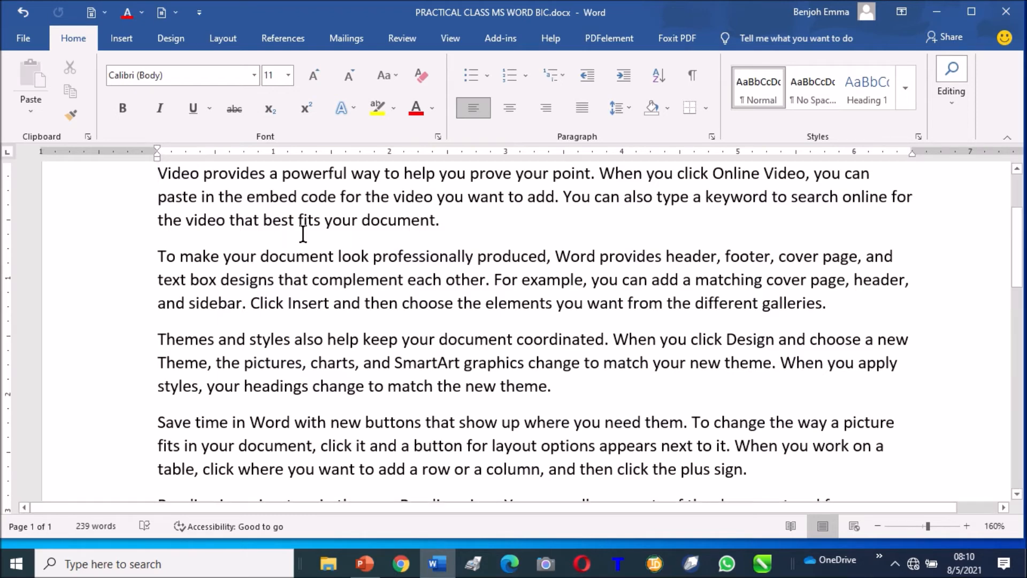
Step: Save the document in the Documents folder as a PDF named PRACTICAL CLASS MS WORD BIC, optimized for standard publishing
click(23, 39)
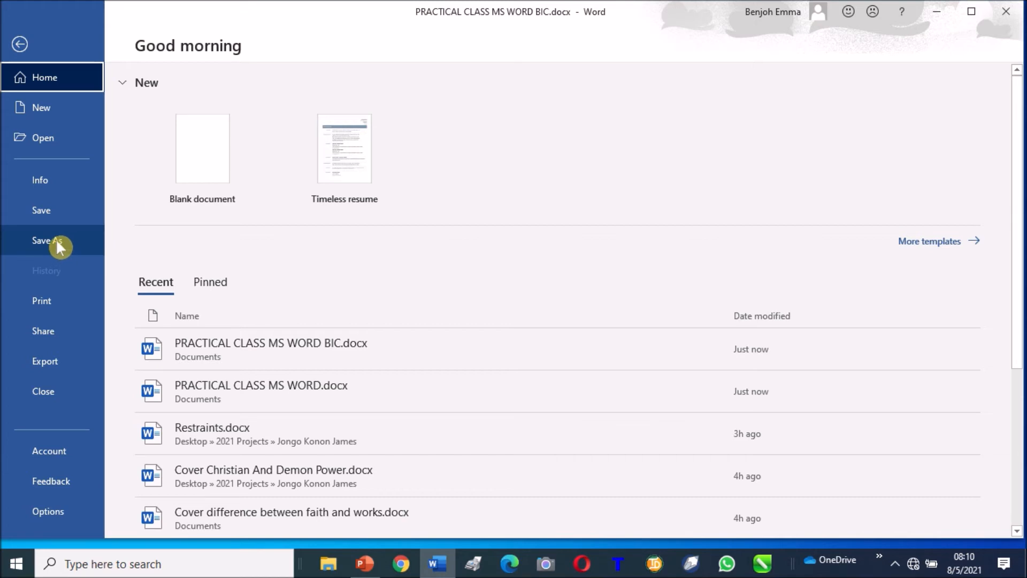
click(56, 239)
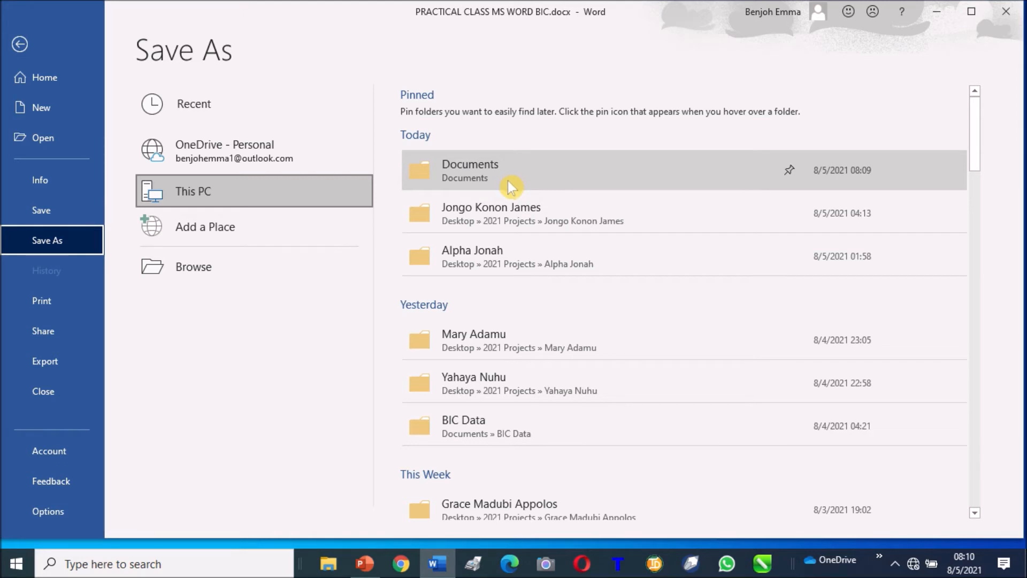
click(170, 263)
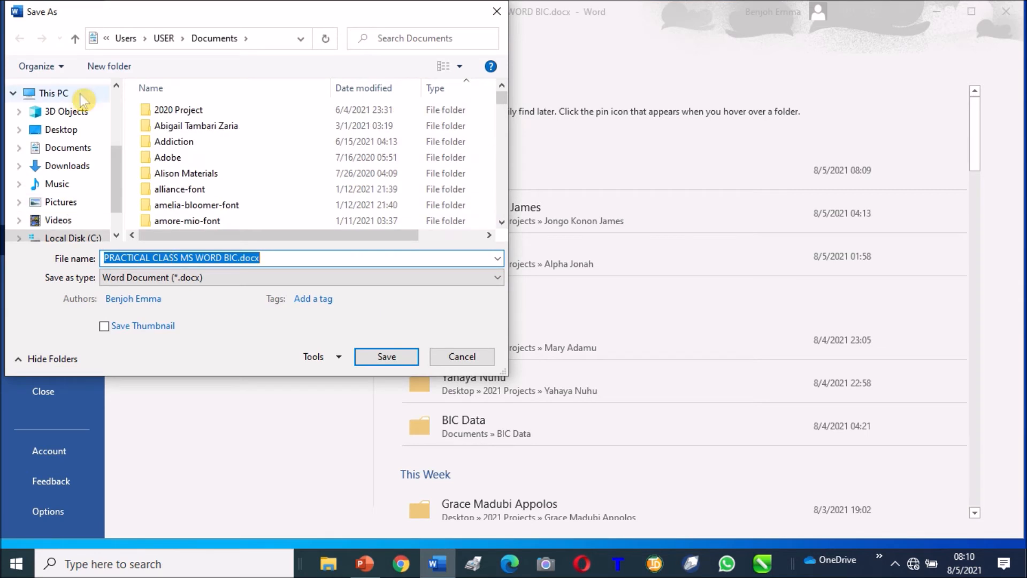
scroll(118, 222, down, 1)
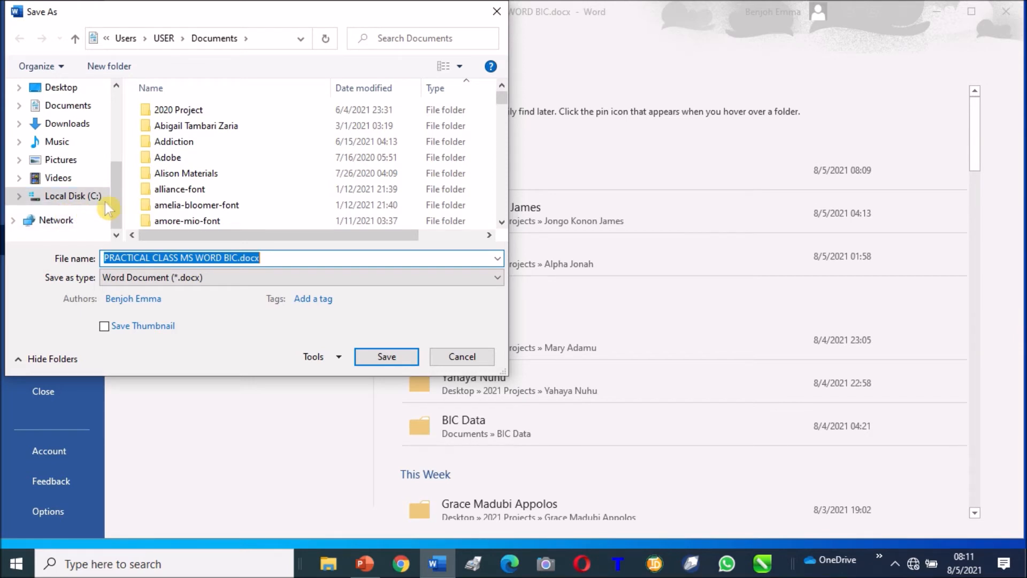
click(68, 209)
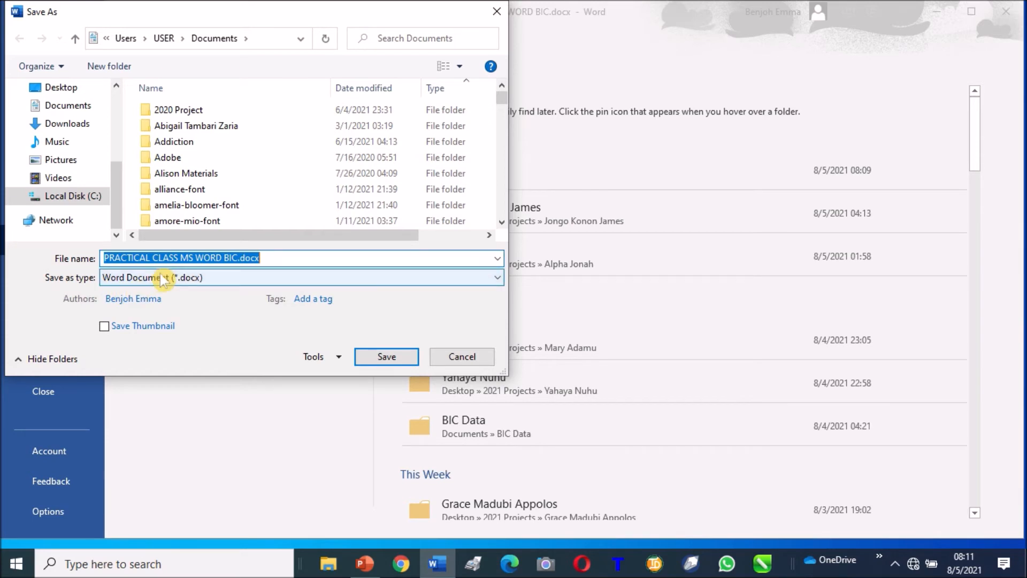
click(197, 280)
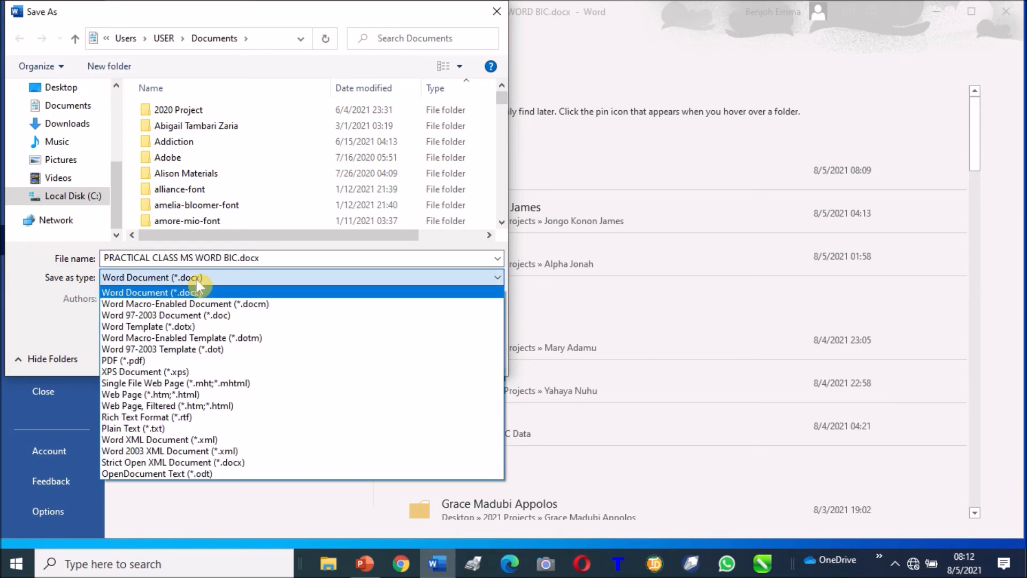
key(Down)
key(Down)
key(Down)
key(Down)
key(Down)
key(Down)
key(Down)
key(Down)
key(Down)
key(Down)
key(Down)
key(Down)
key(Down)
key(Down)
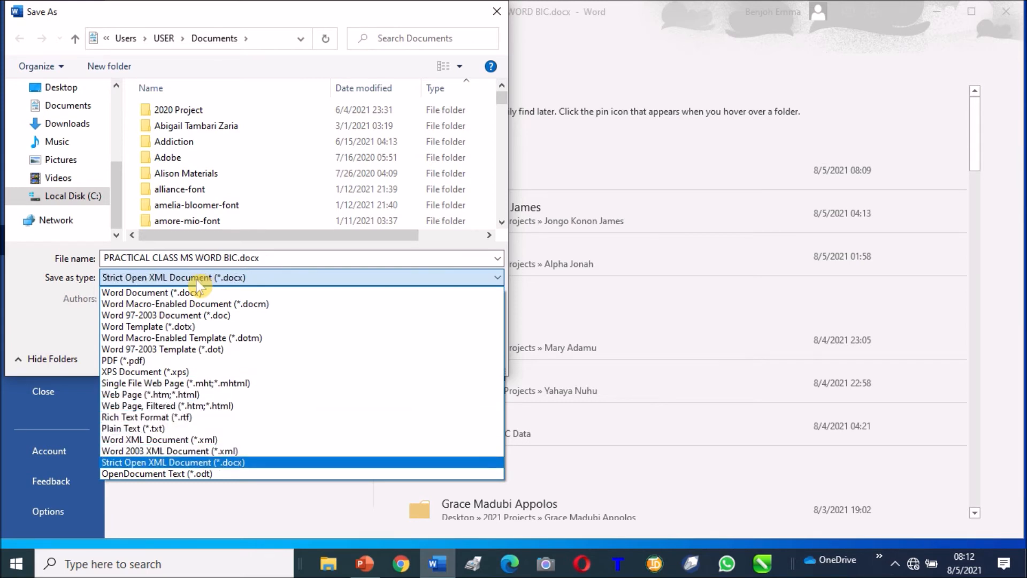
key(Down)
key(Up)
key(Up)
key(Up)
key(Up)
key(Up)
key(Up)
key(Up)
key(Up)
key(Up)
key(Up)
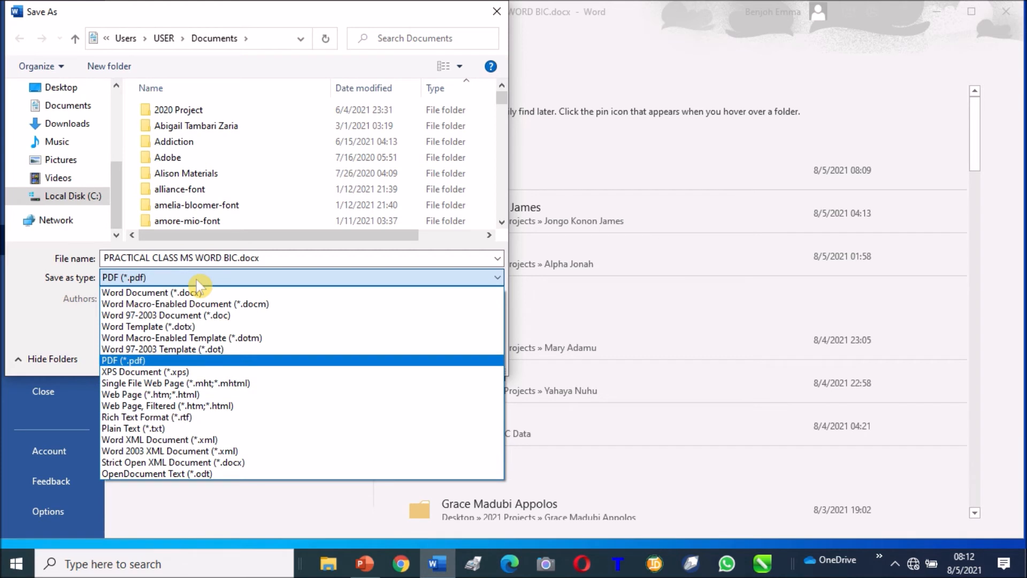
click(146, 360)
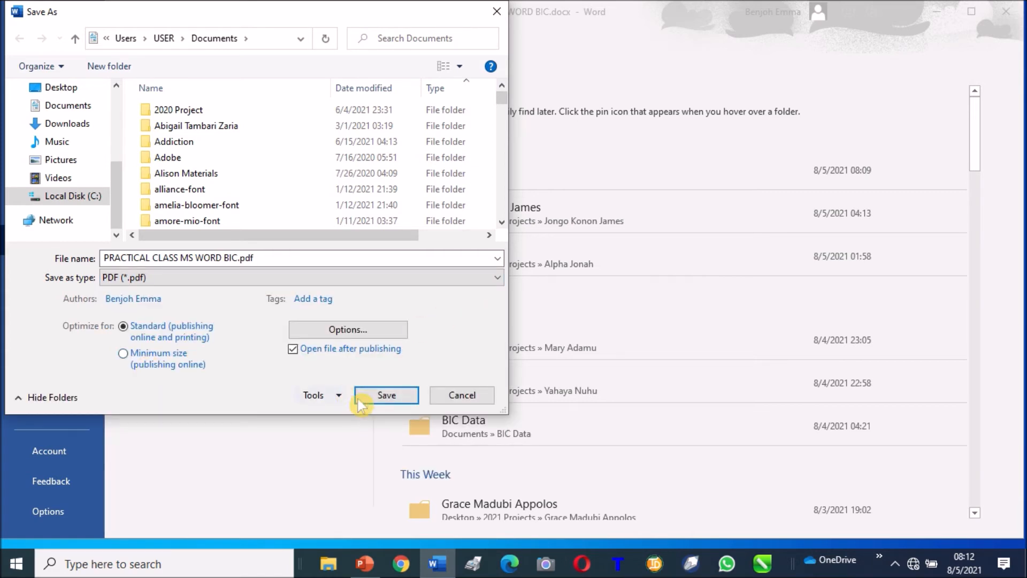
click(386, 396)
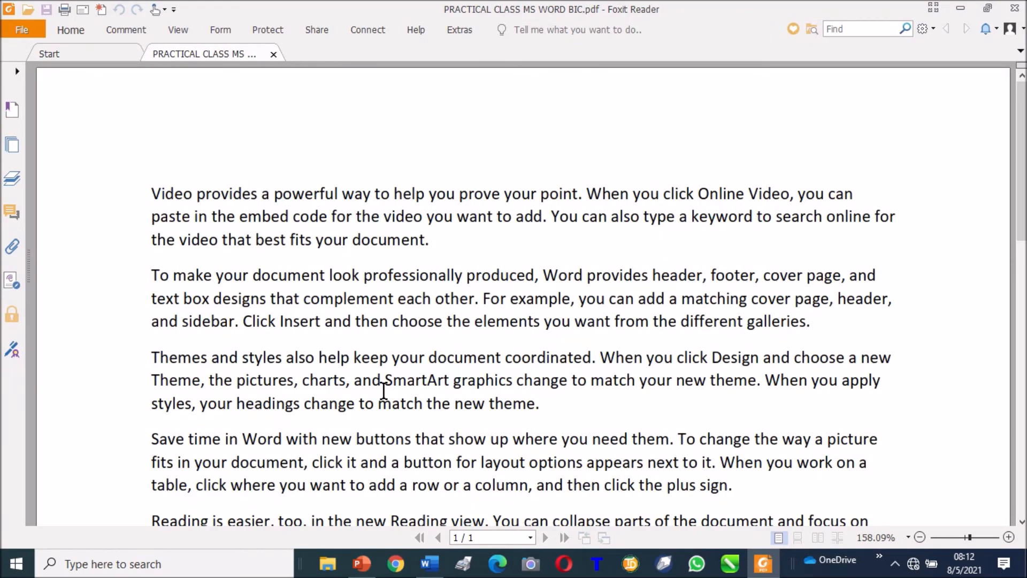
Step: Look through the published PDF from start to end in Foxit Reader, and close it to return to the Word document
scroll(383, 394, down, 10)
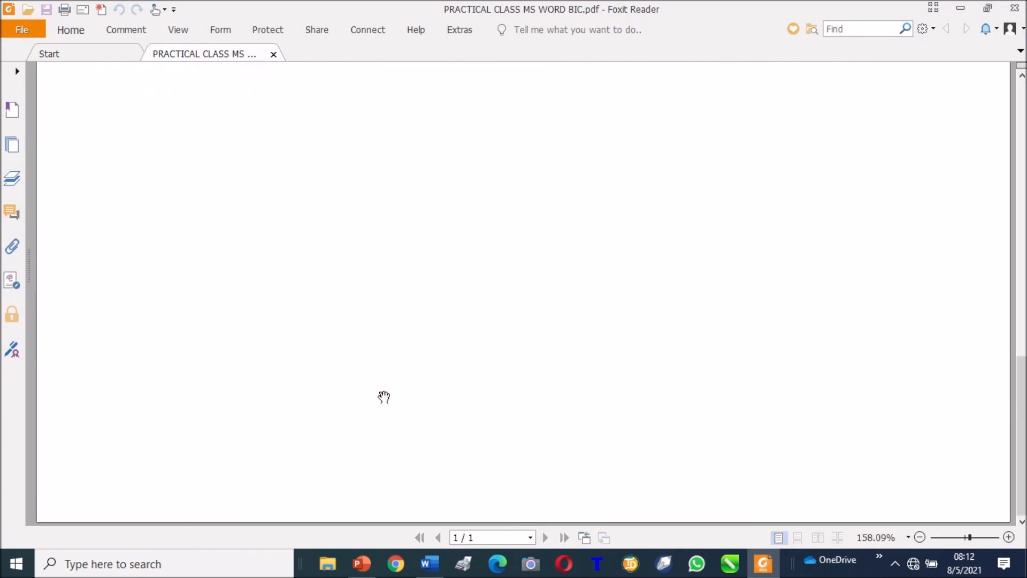
scroll(384, 397, up, 10)
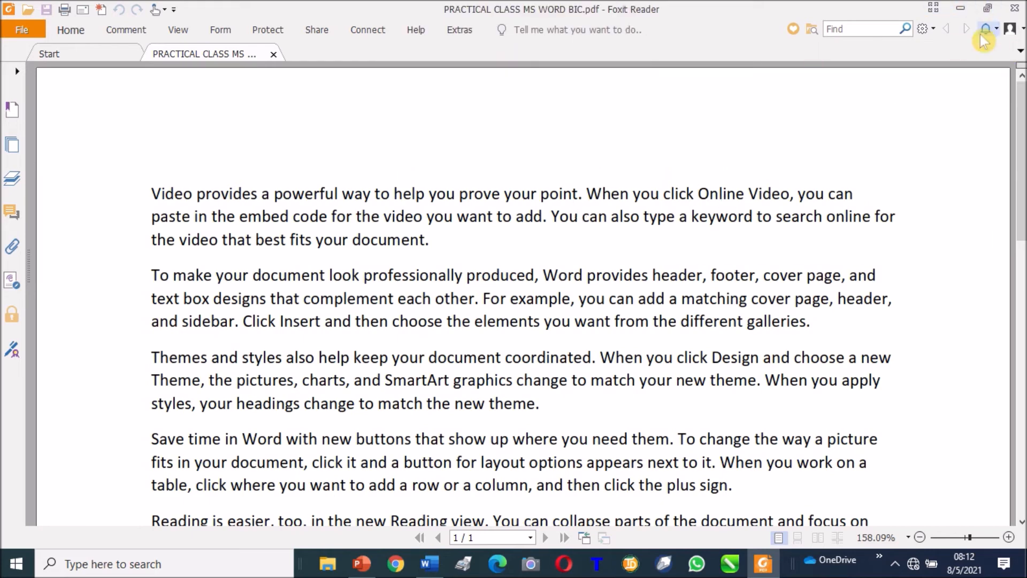
click(1015, 7)
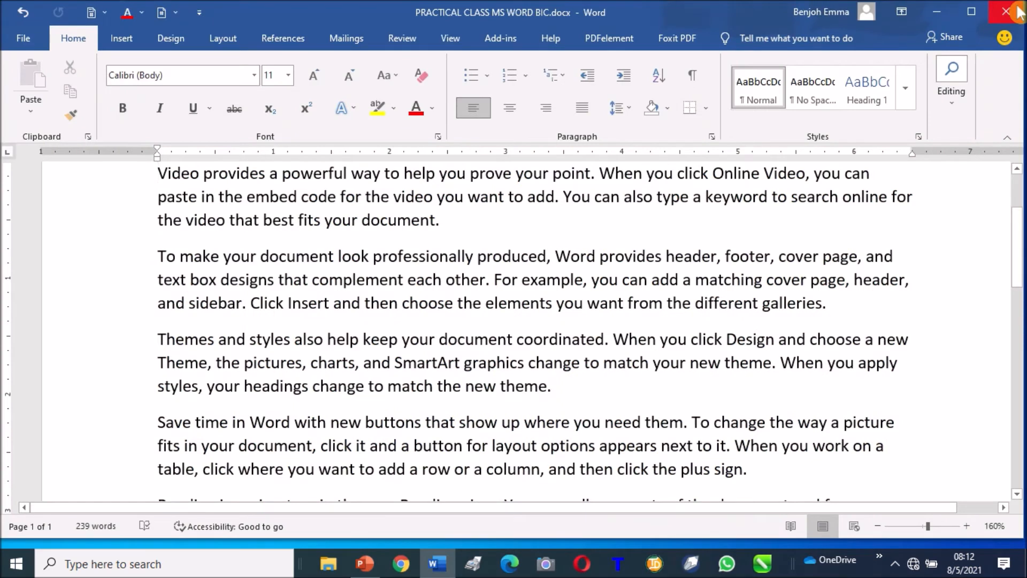
click(376, 304)
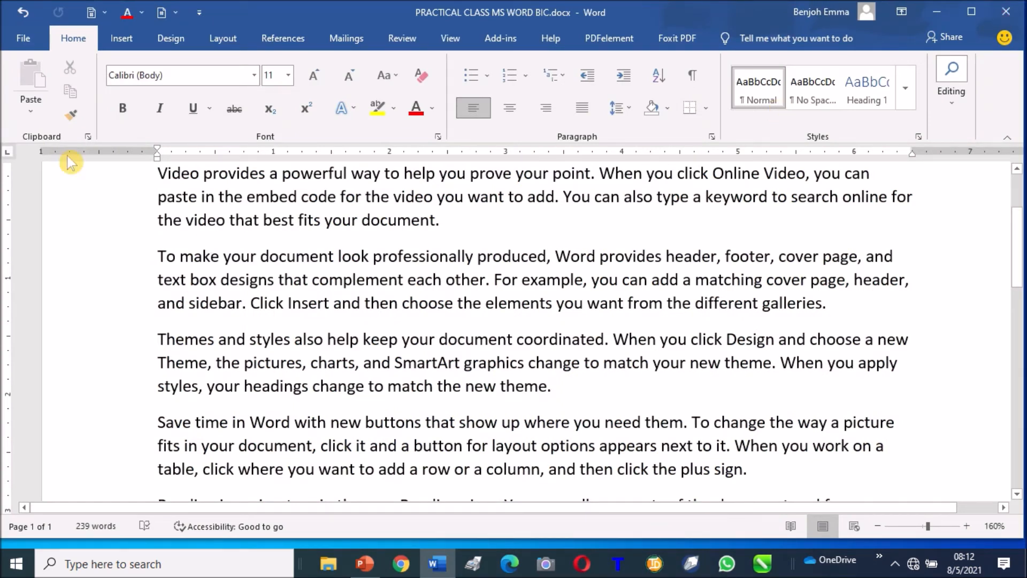
Step: Open the document's print settings, go through the available printers and choose the HP LaserJet P2035
click(23, 38)
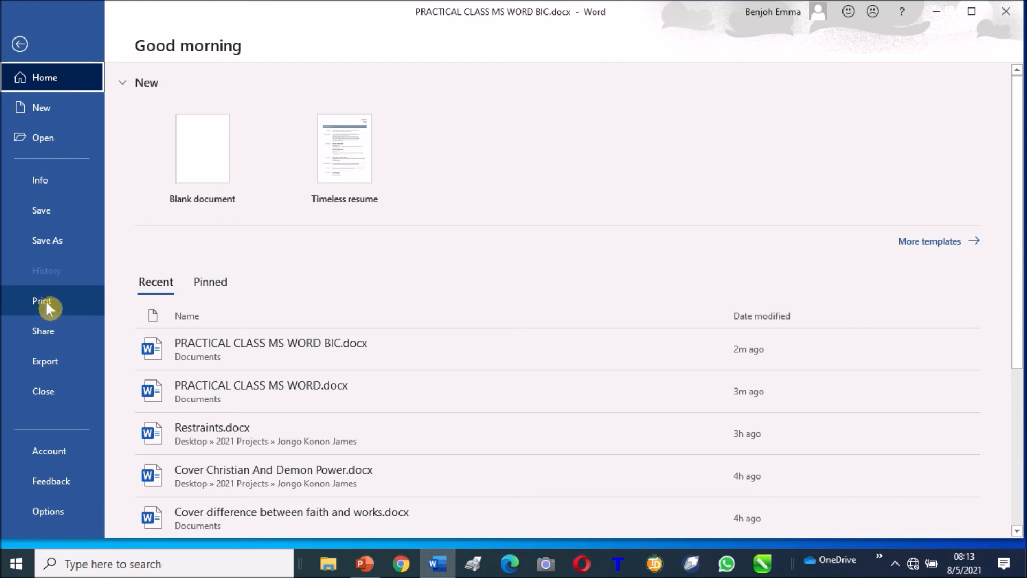
click(46, 305)
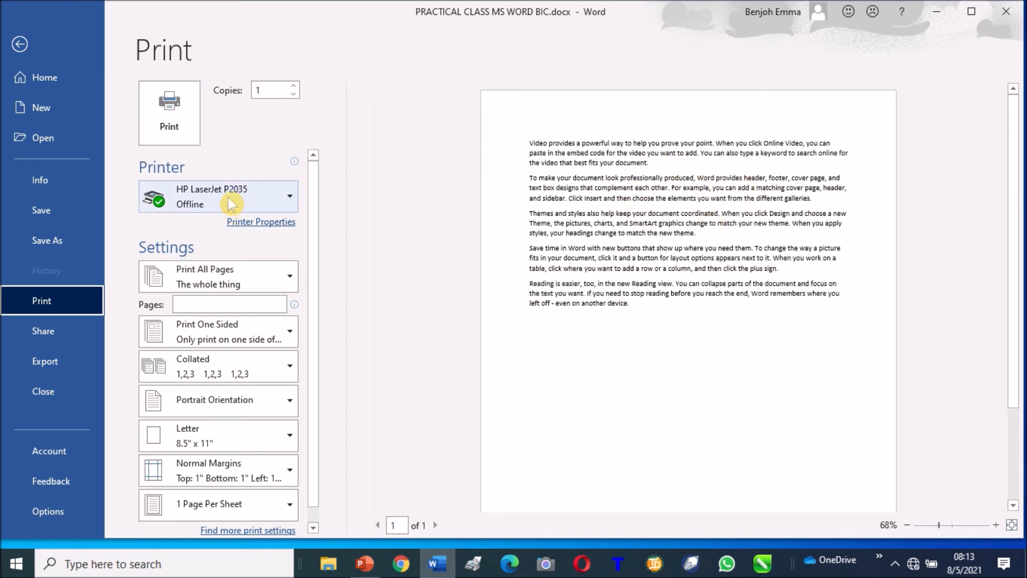
mouse_move(231, 204)
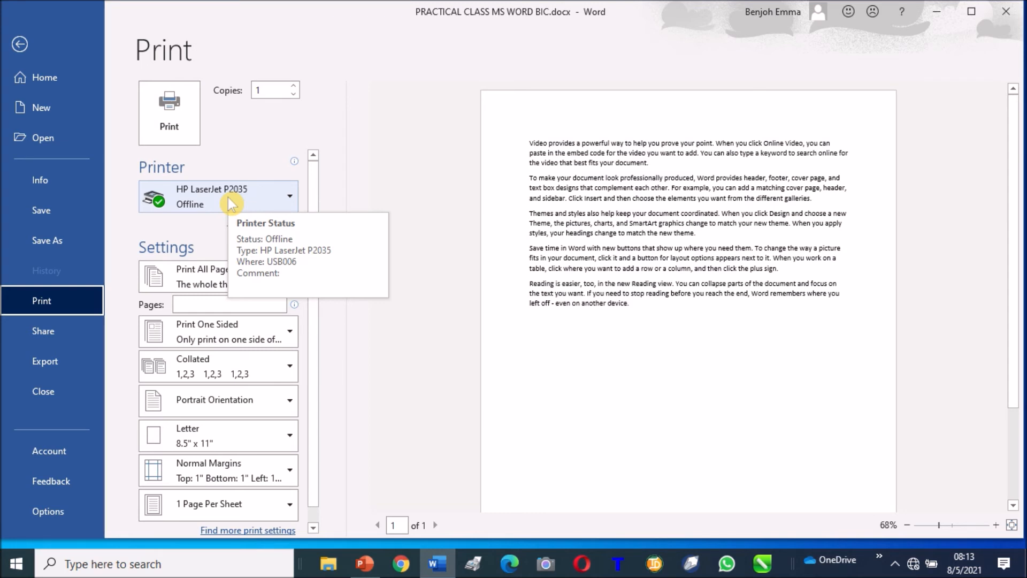
click(281, 199)
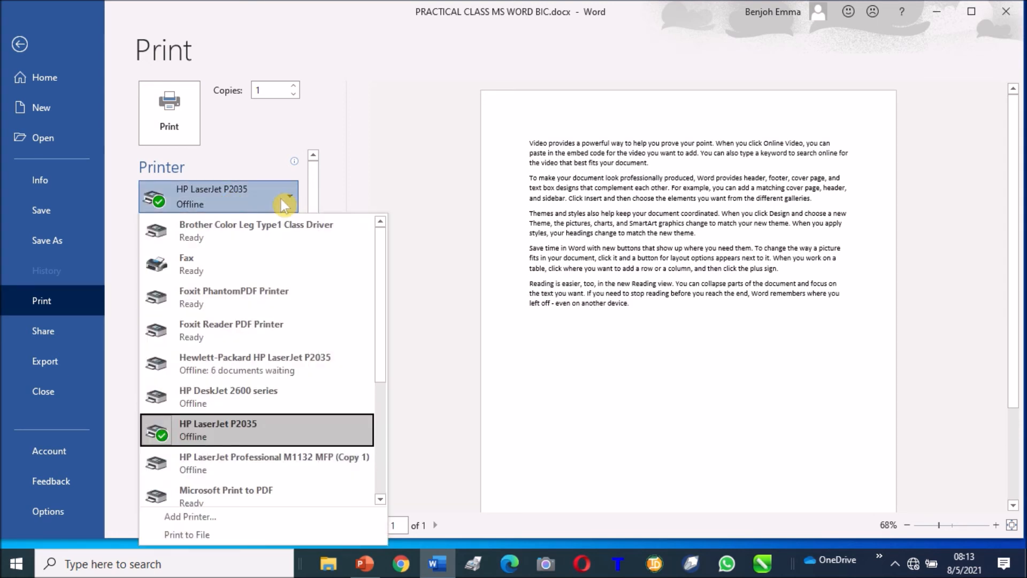
key(Up)
key(Up)
key(Up)
key(Up)
key(Up)
key(Up)
key(Up)
key(Up)
key(Up)
key(Up)
key(Down)
key(Down)
key(Down)
key(Down)
key(Down)
key(Down)
key(Down)
key(Down)
key(Down)
key(Down)
key(Down)
key(Down)
key(Down)
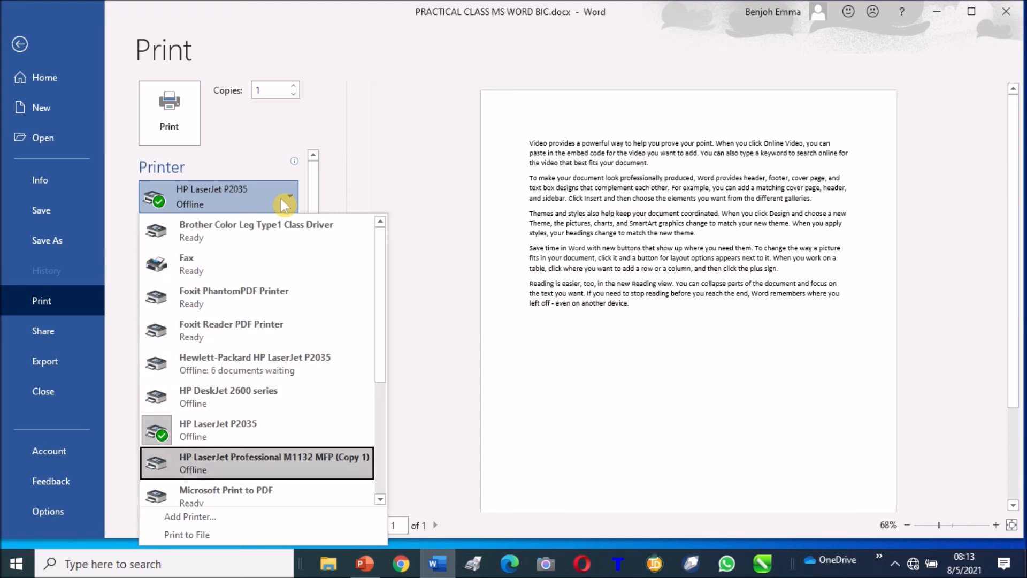
key(Down)
key(Down)
key(Down)
key(Down)
key(Down)
key(Down)
key(Down)
key(Down)
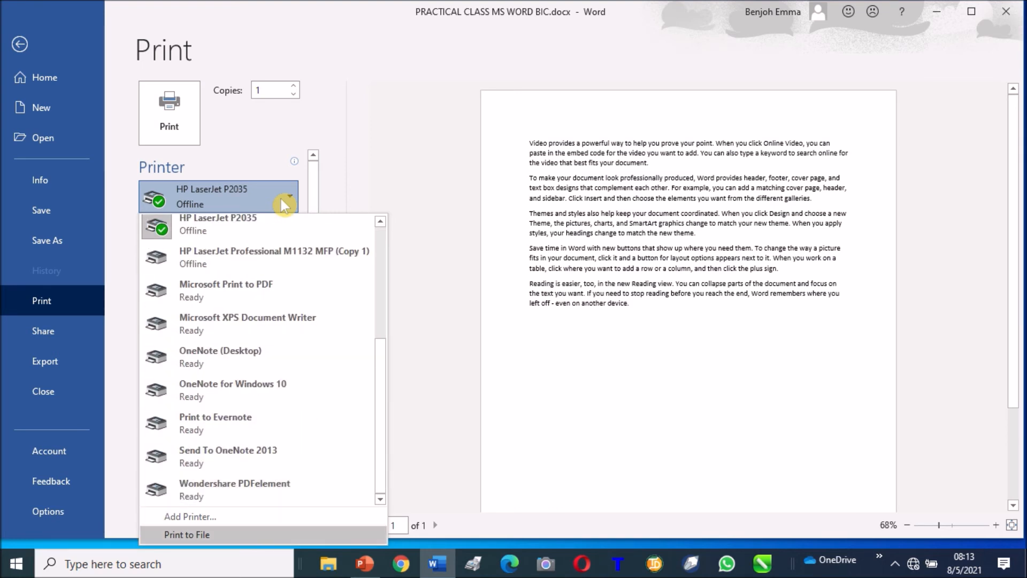
key(Up)
key(Up)
key(Up)
key(Up)
key(Up)
key(Up)
key(Up)
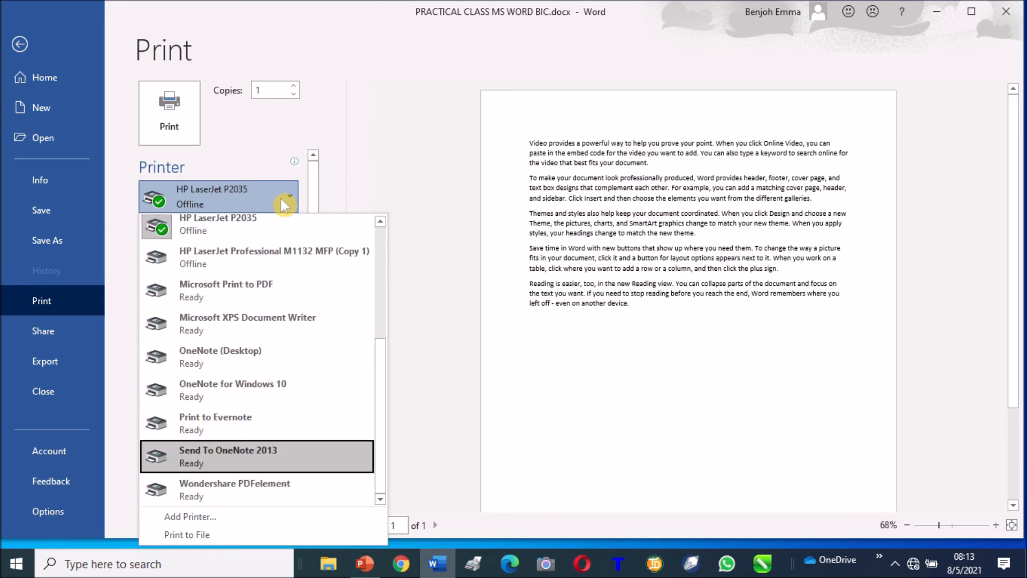
key(Up)
key(Up)
key(Up)
key(Up)
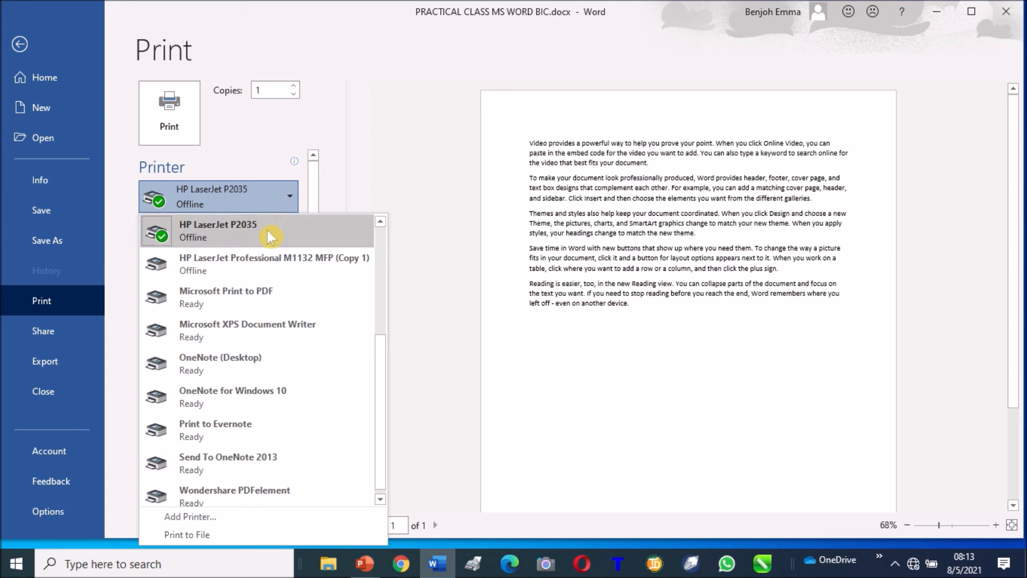
mouse_move(250, 235)
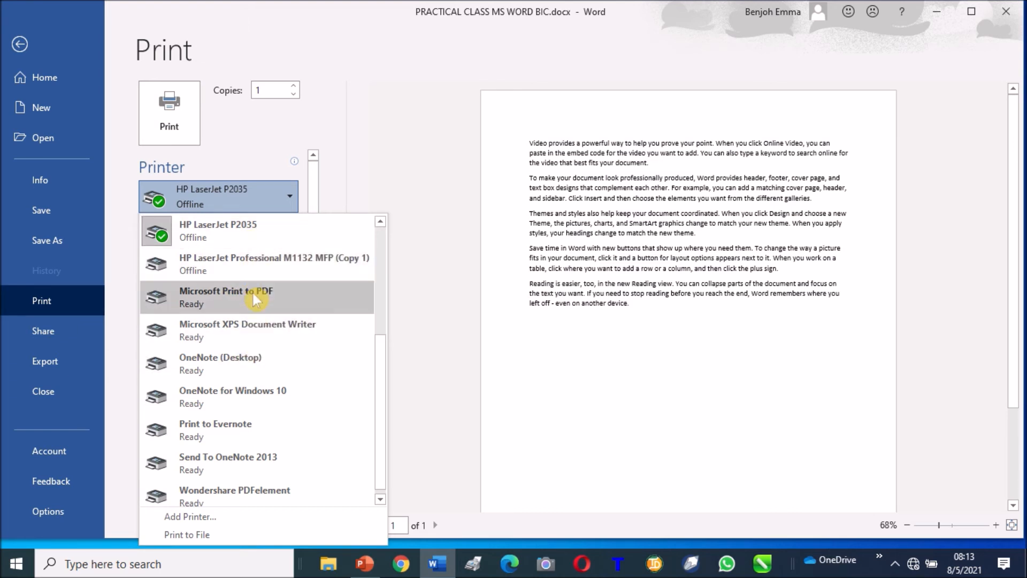
click(237, 234)
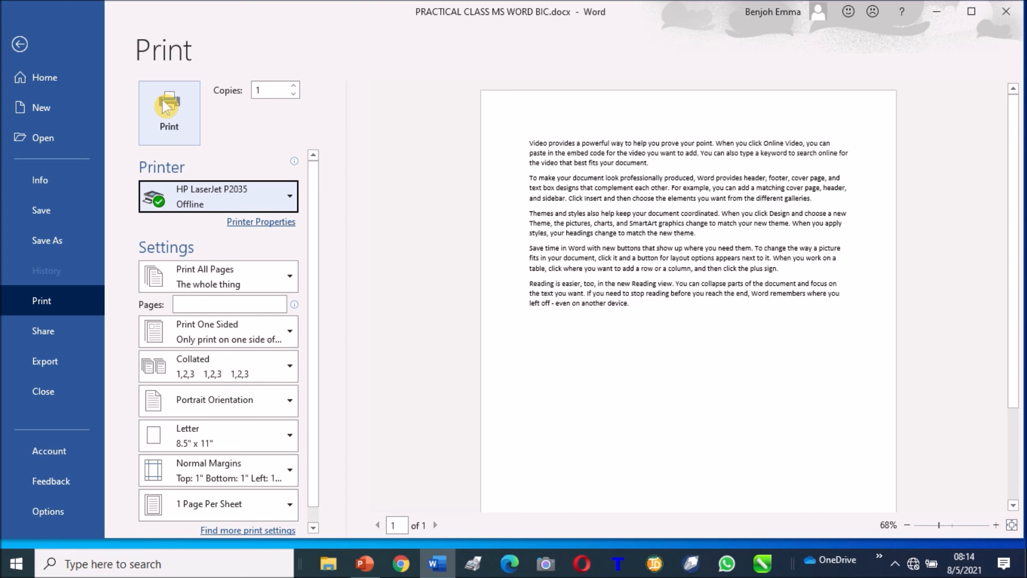
Step: Try custom print page entries of 50 and 30,40, and clear them to print all pages
click(202, 301)
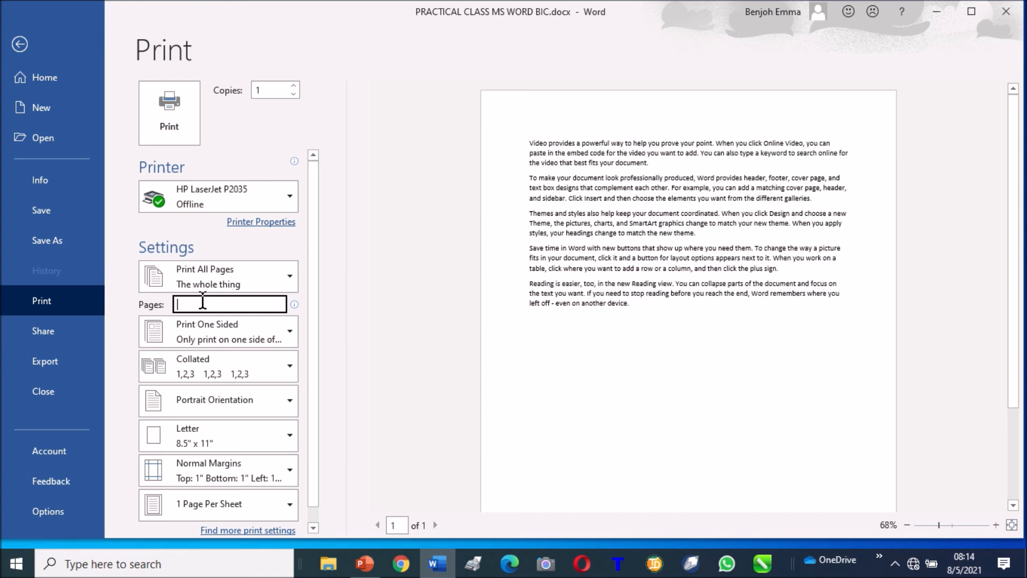
text(5)
text(0)
key(BackSpace)
key(BackSpace)
text(30)
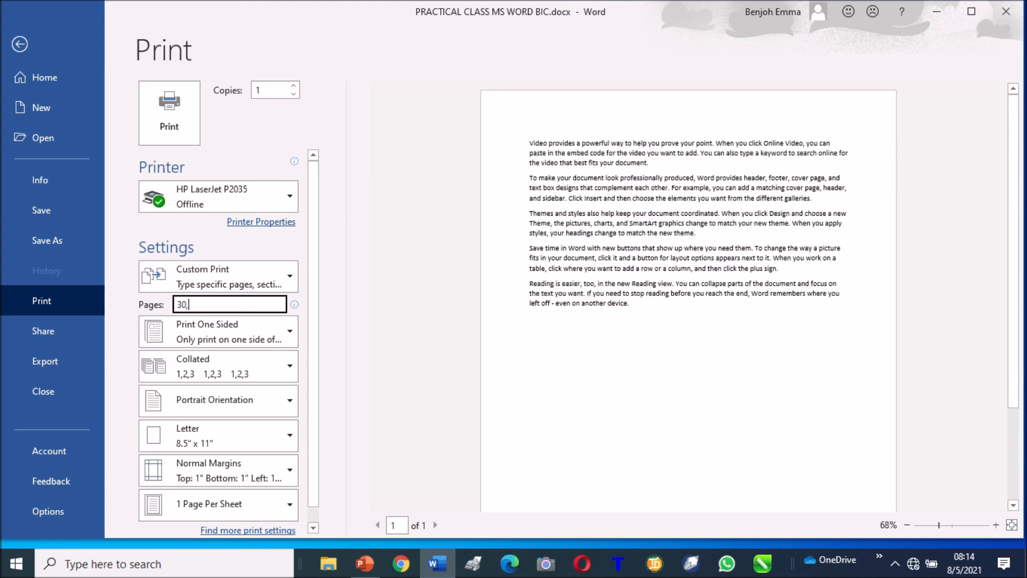
text(,40)
key(BackSpace)
key(BackSpace)
key(BackSpace)
key(BackSpace)
key(BackSpace)
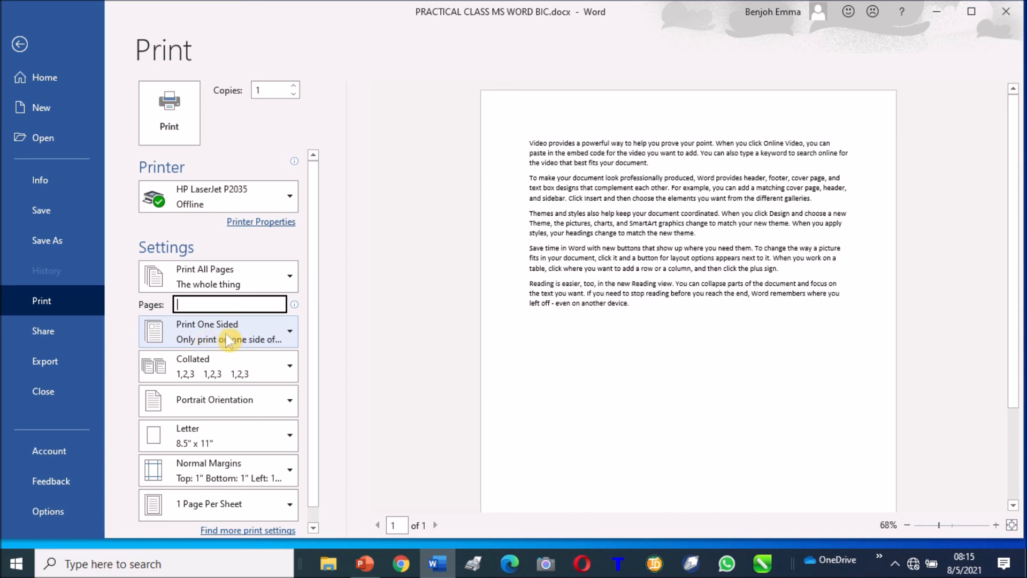
Step: Look over the one-sided and orientation print options, and set the paper size to 8.5 x 13
click(254, 339)
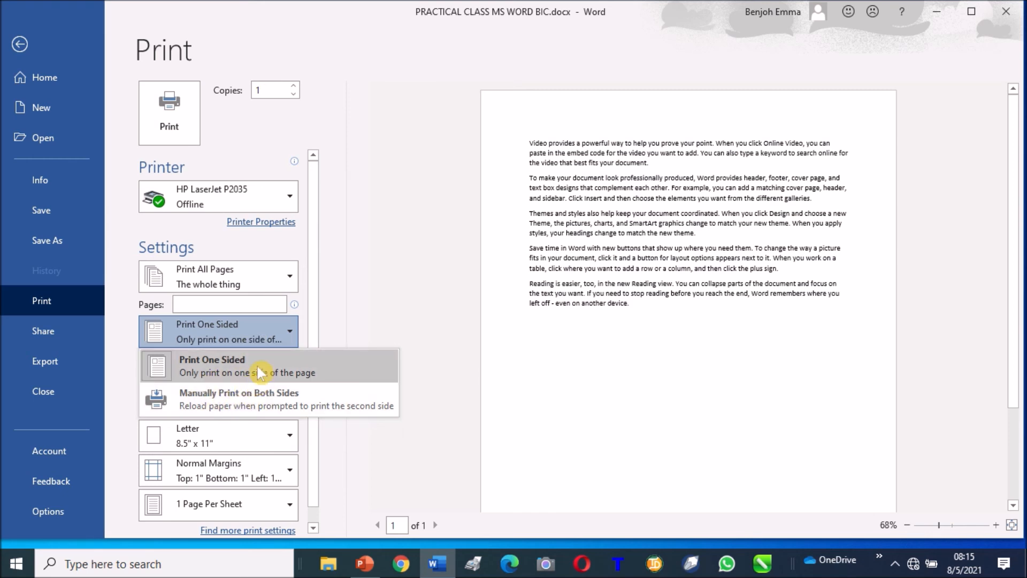
click(269, 340)
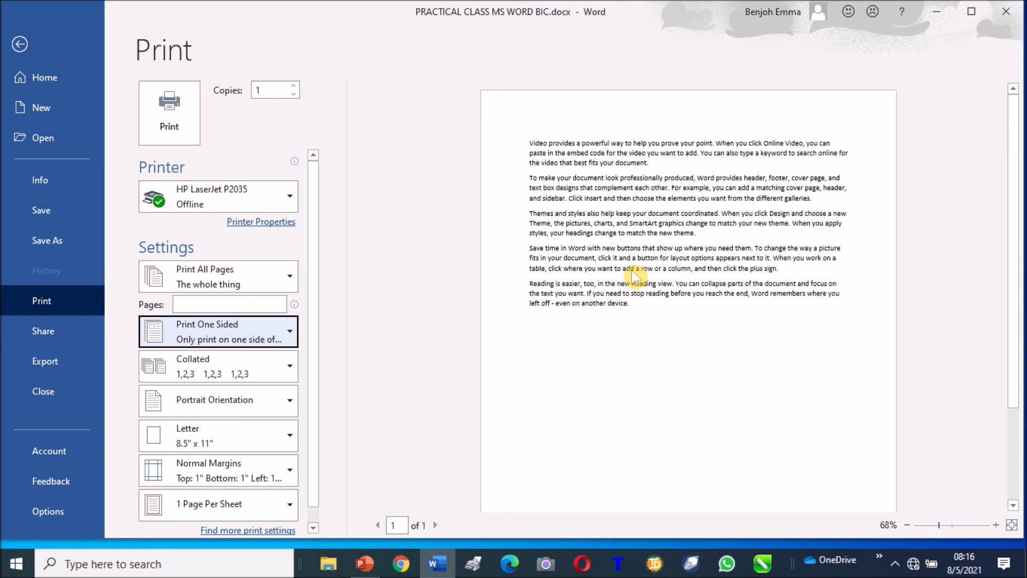
click(230, 407)
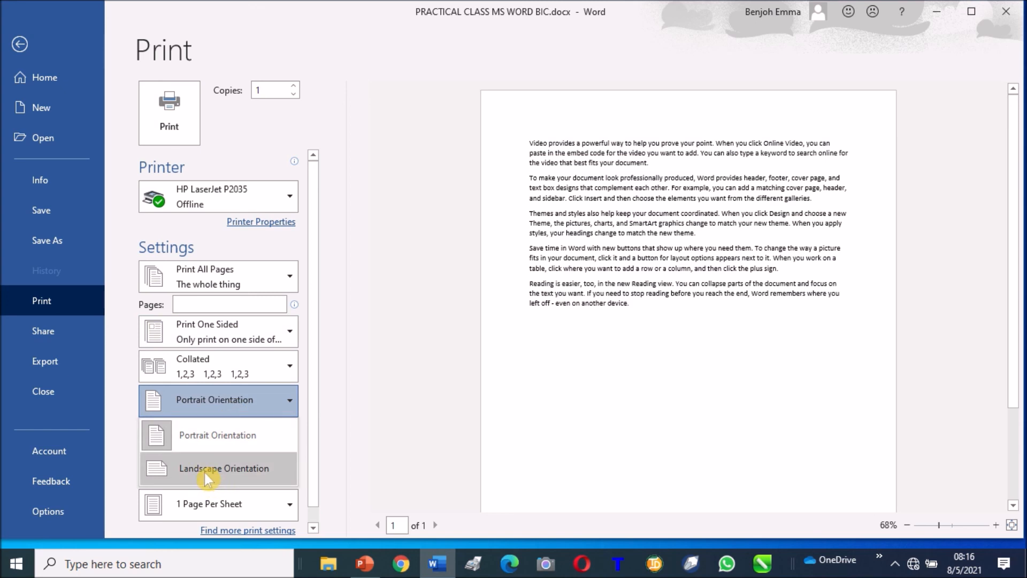
click(385, 384)
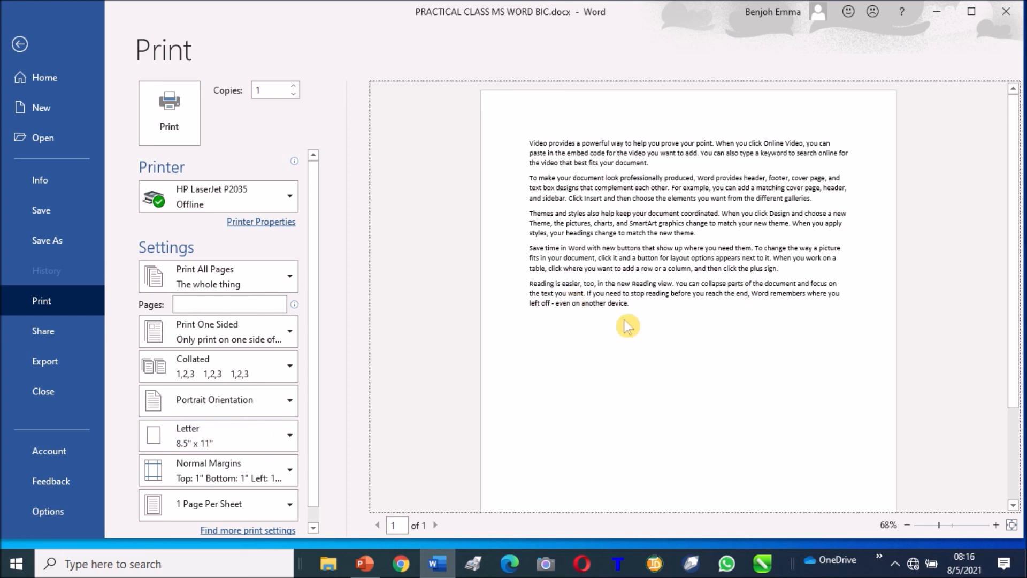
click(257, 436)
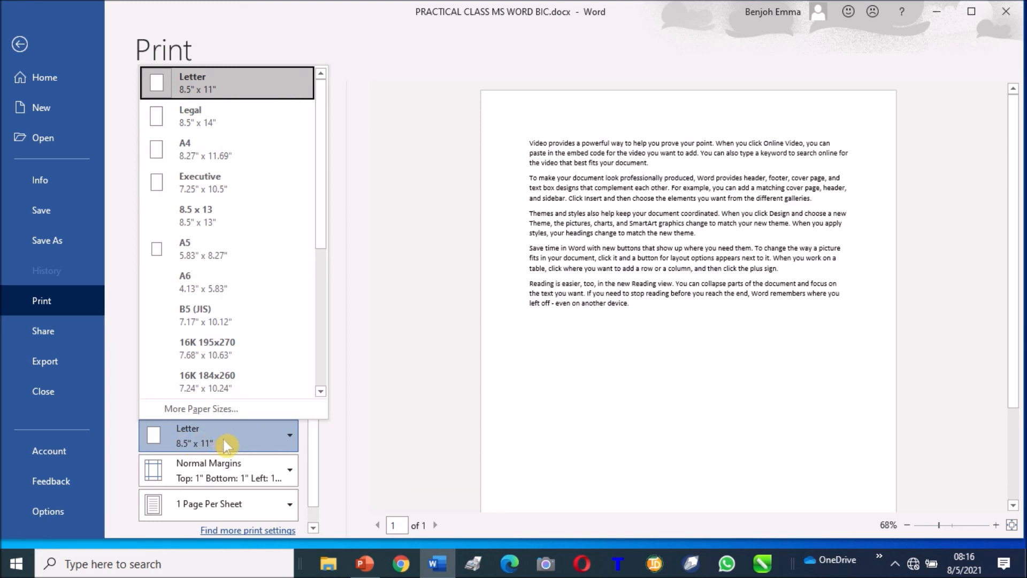
click(195, 213)
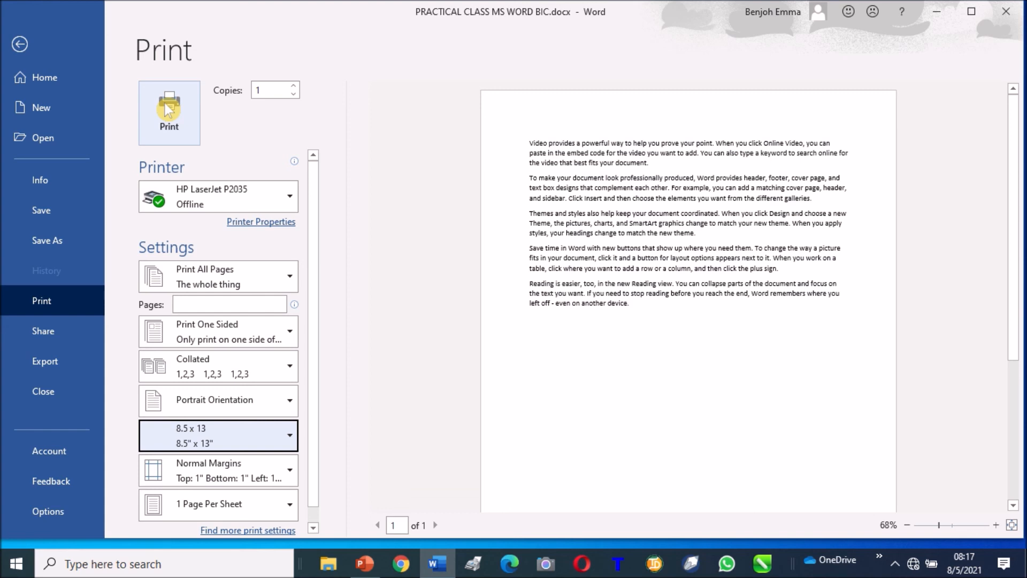
Step: Start closing the document and cancel at the save request to keep it open
click(47, 393)
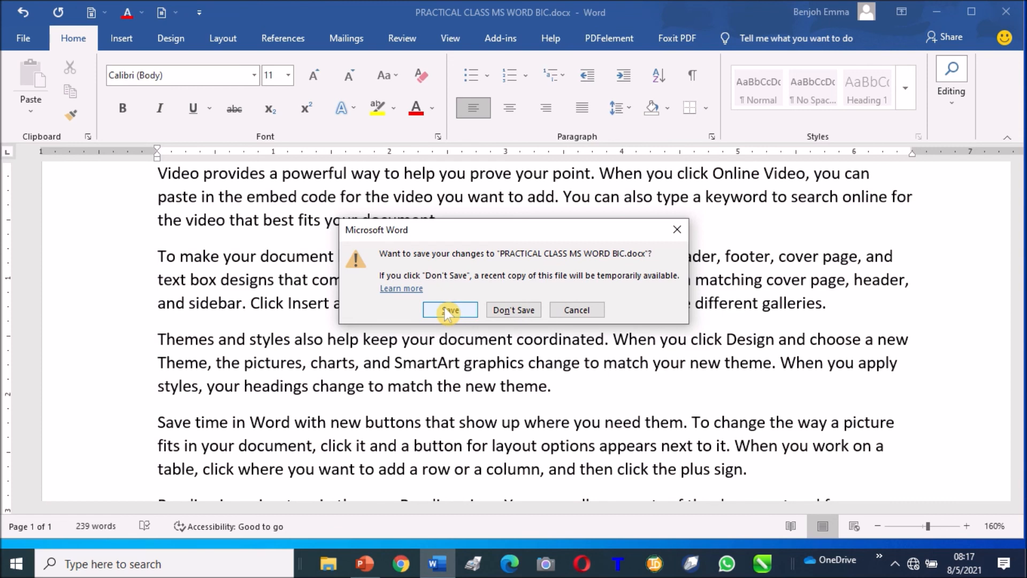
click(584, 310)
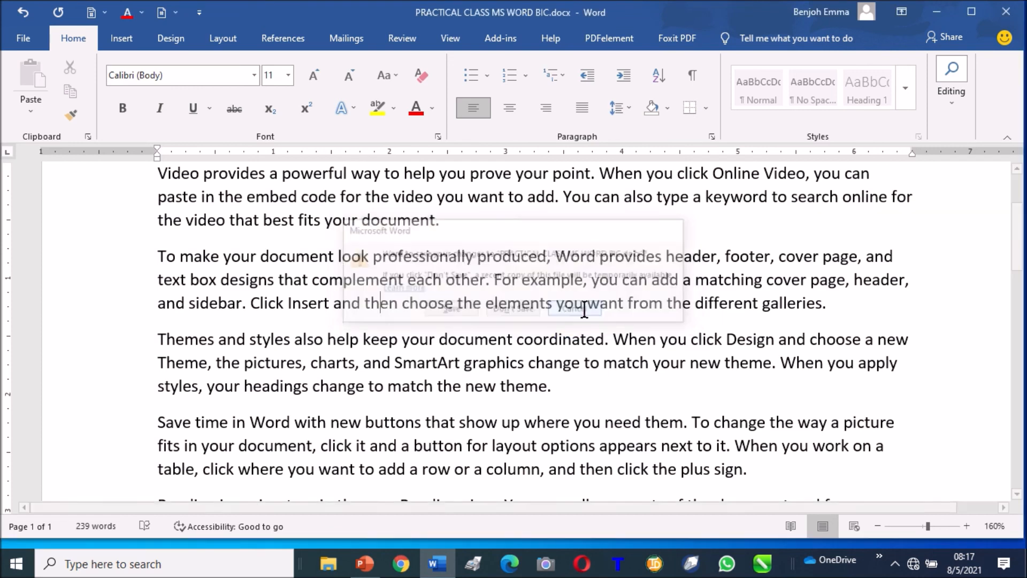